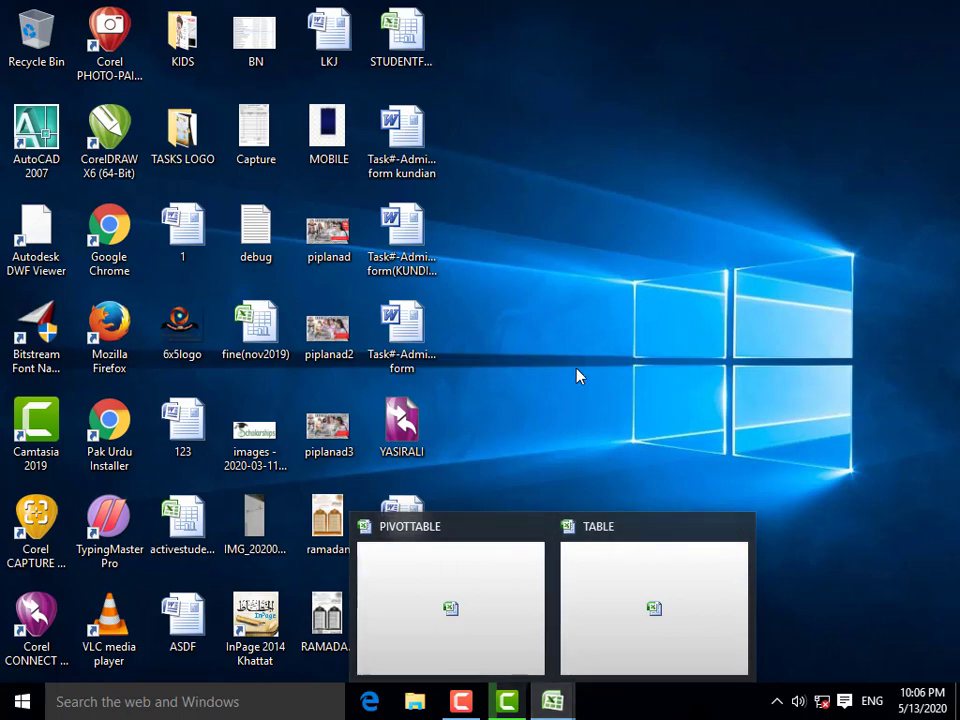
Switch to the TABLE workbook in Excel and look over the item table on Sheet1.
click(578, 589)
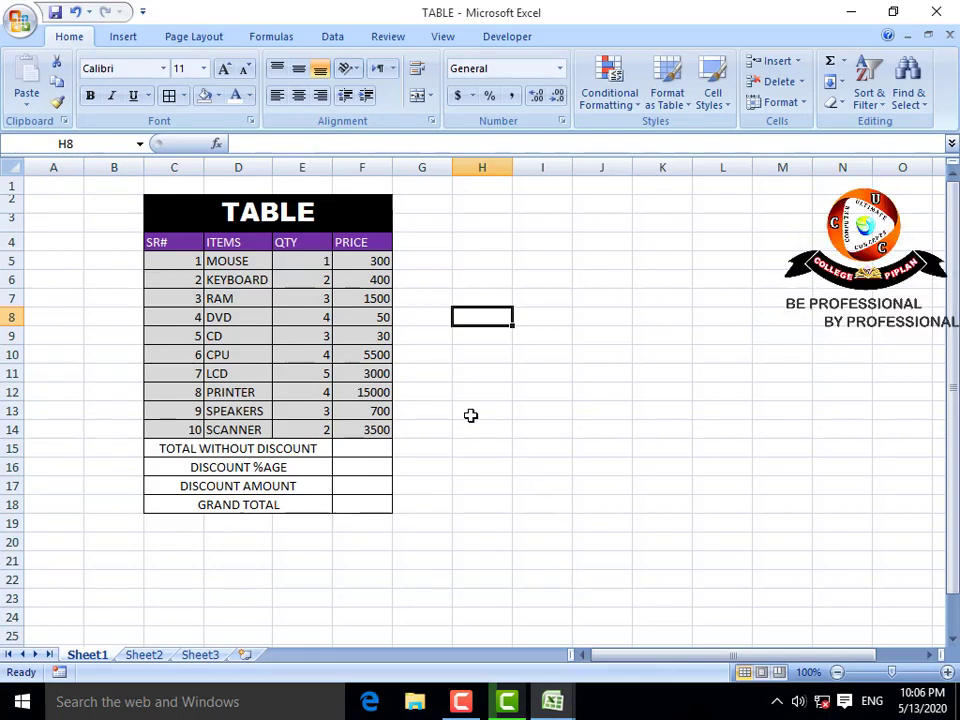
drag(427, 206, 583, 388)
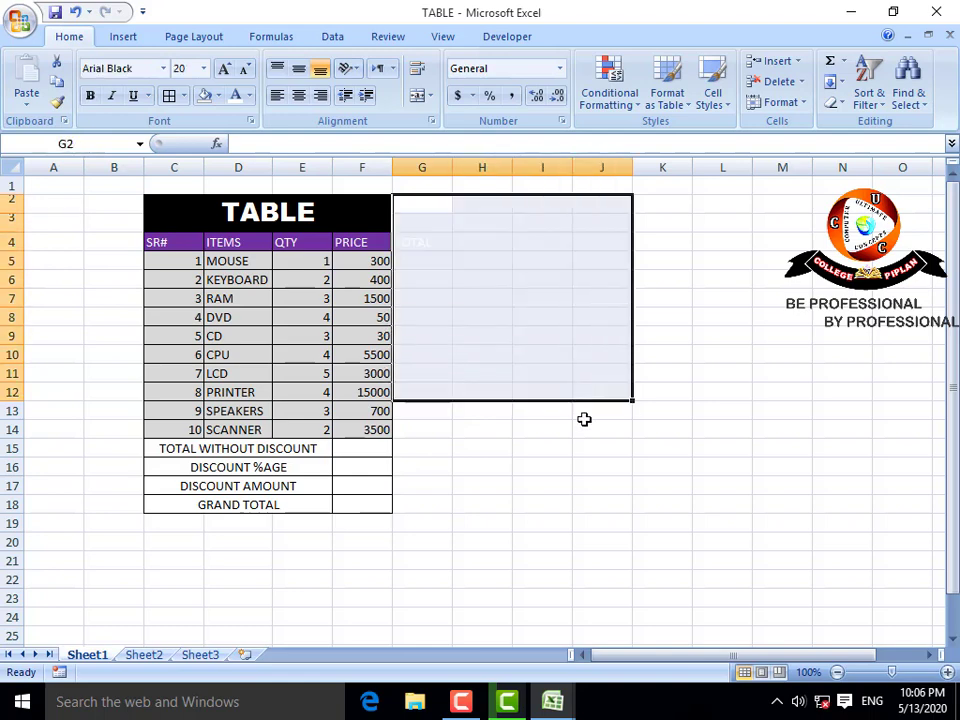
click(557, 446)
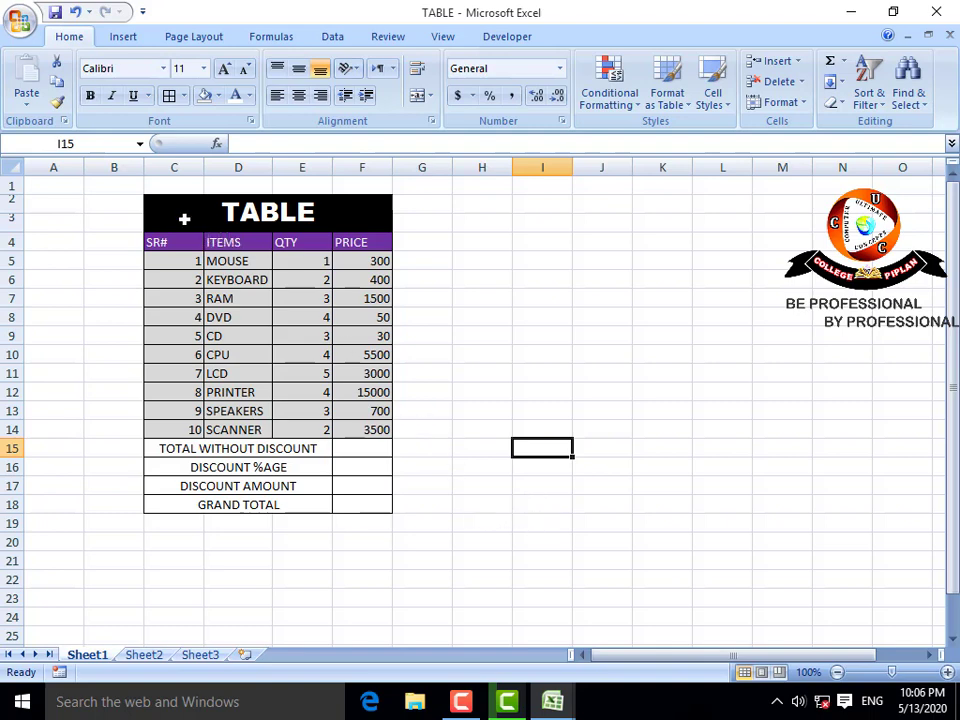
drag(172, 211, 330, 506)
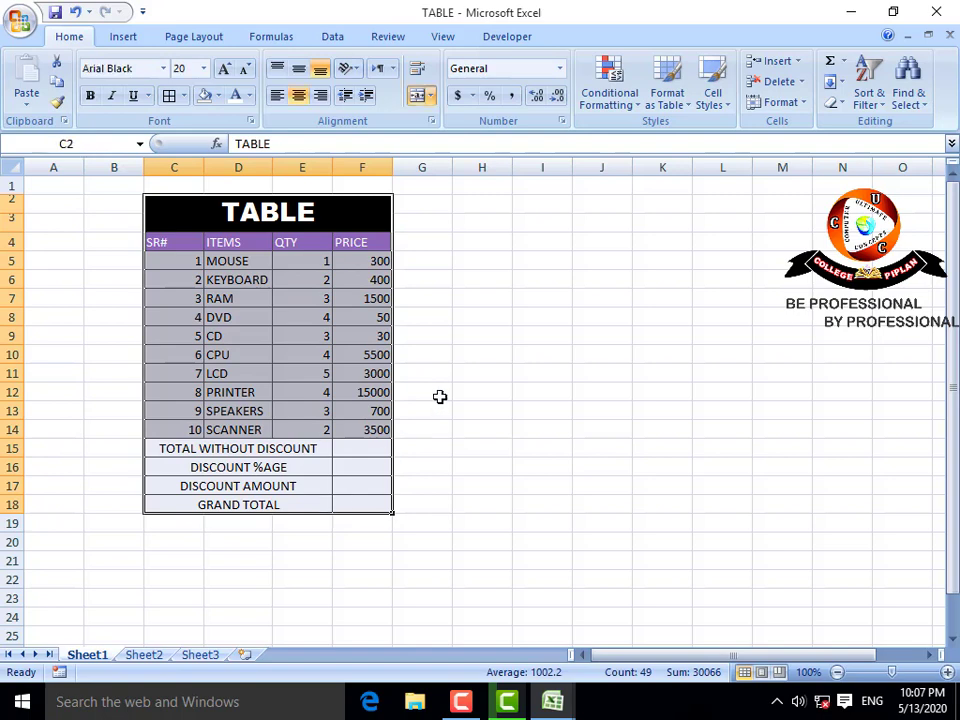
click(439, 396)
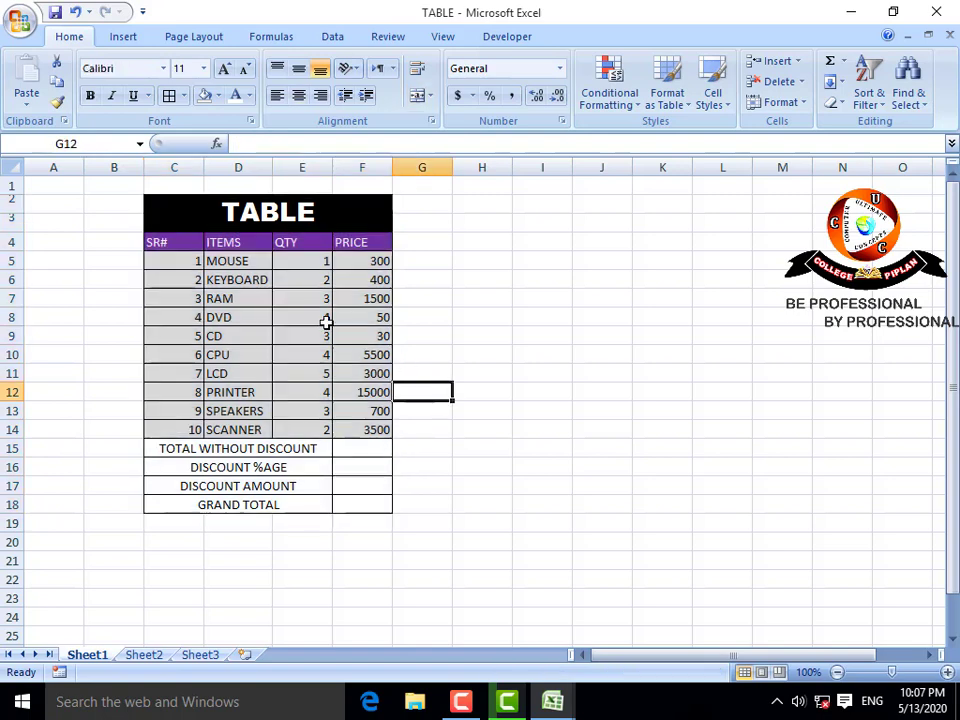
Fit the SR# column to its contents and adjust the QTY column's width so the TOTAL WITHOUT DISCOUNT label fits.
double_click(204, 161)
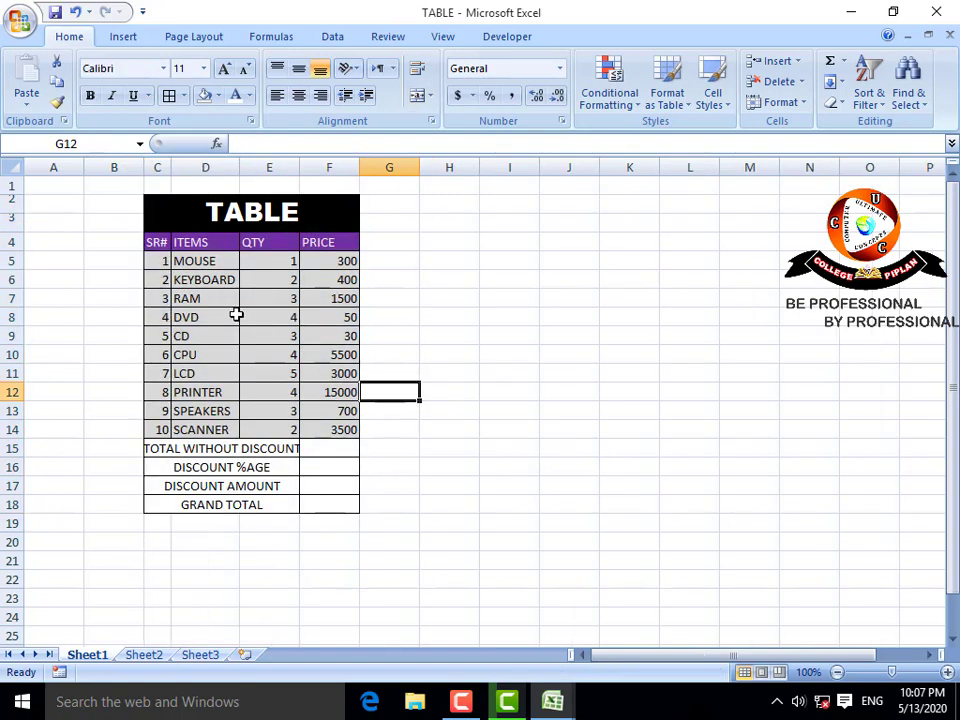
click(157, 247)
click(221, 246)
click(261, 246)
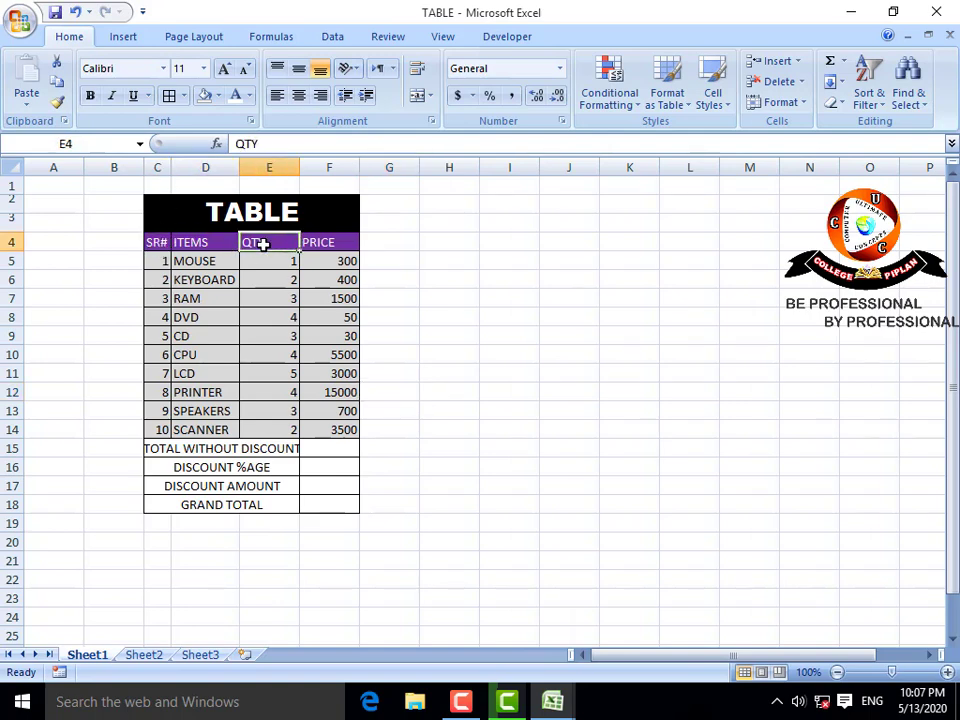
click(313, 245)
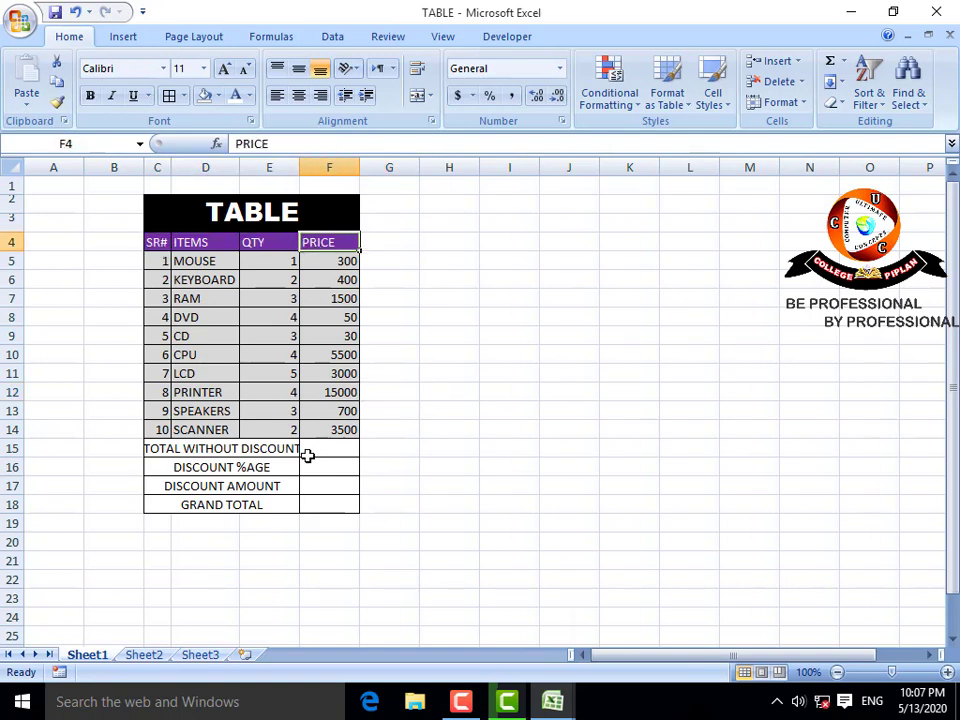
double_click(301, 170)
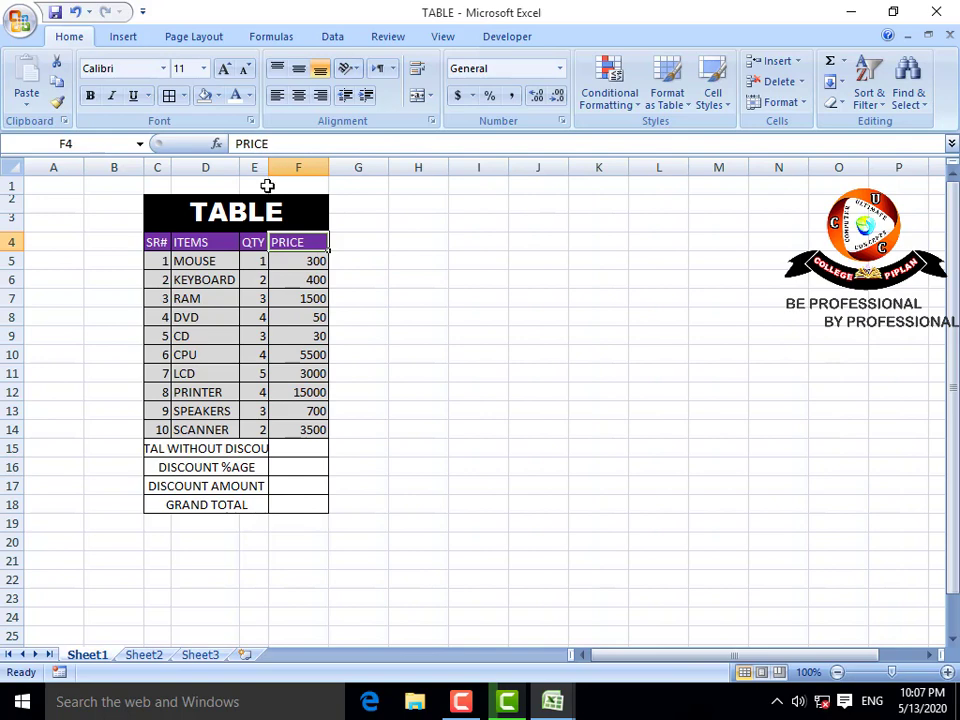
drag(268, 162, 311, 163)
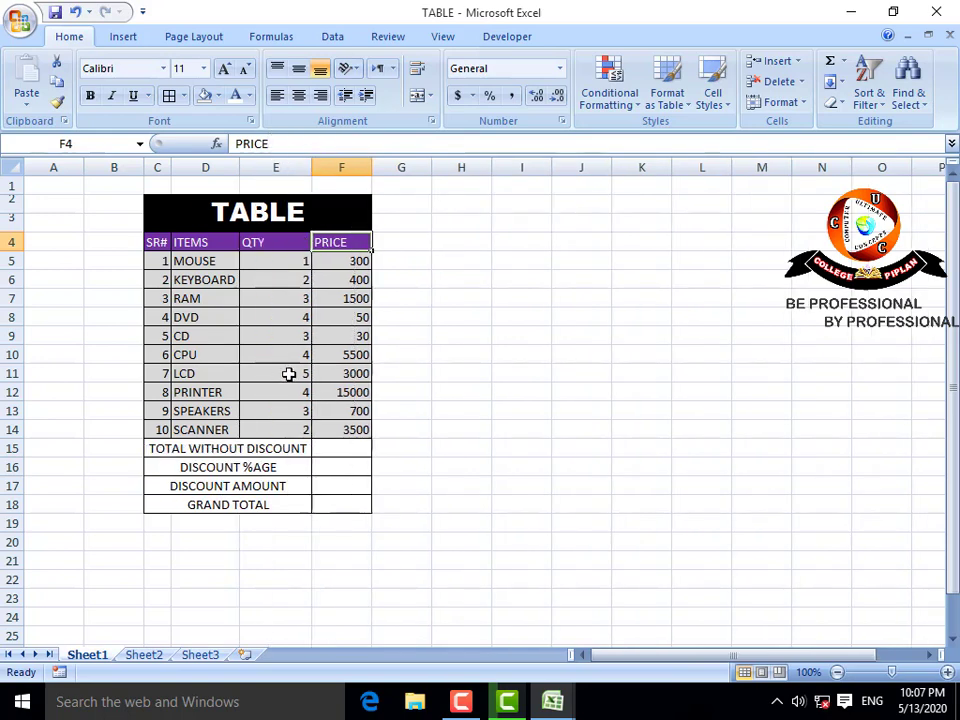
Examine the item names and the quantities in the table's first rows.
click(197, 258)
click(268, 263)
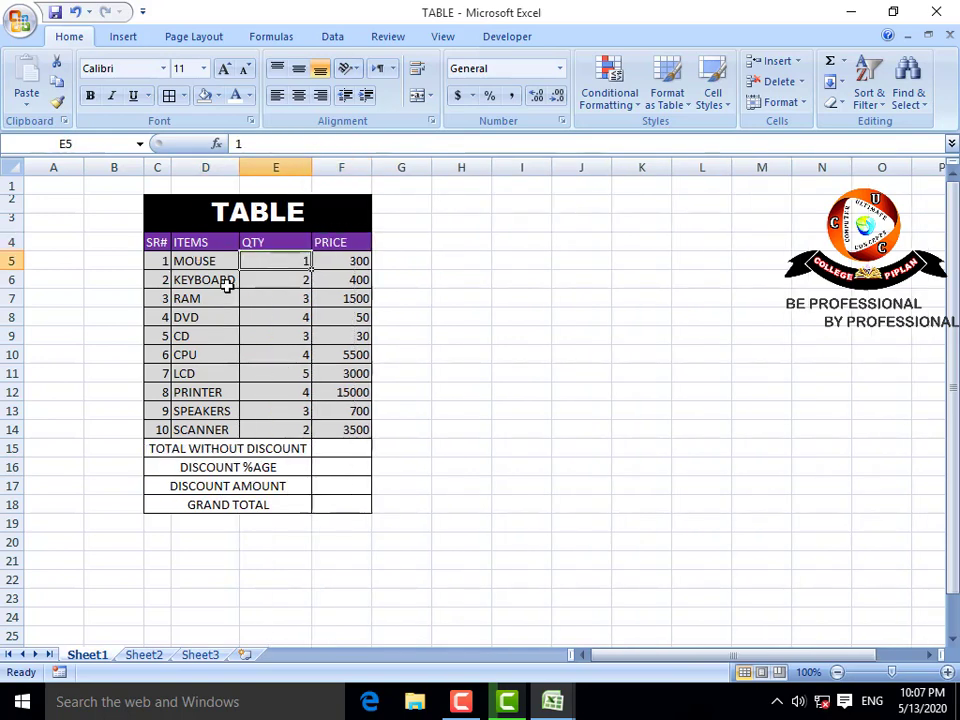
click(220, 282)
click(222, 292)
click(221, 261)
click(274, 261)
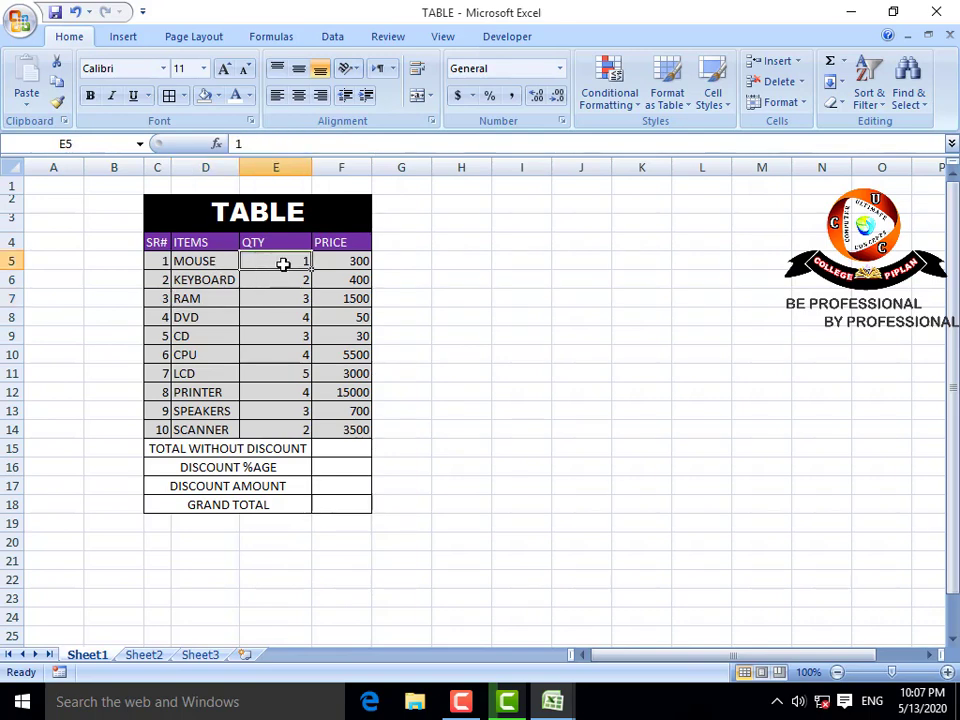
click(283, 283)
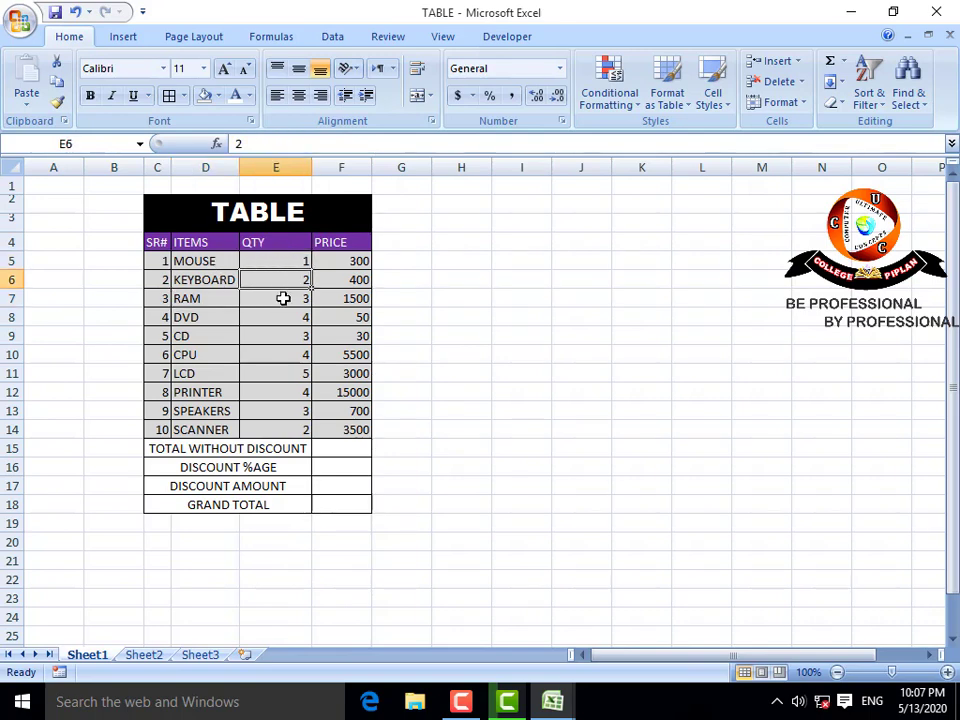
click(283, 298)
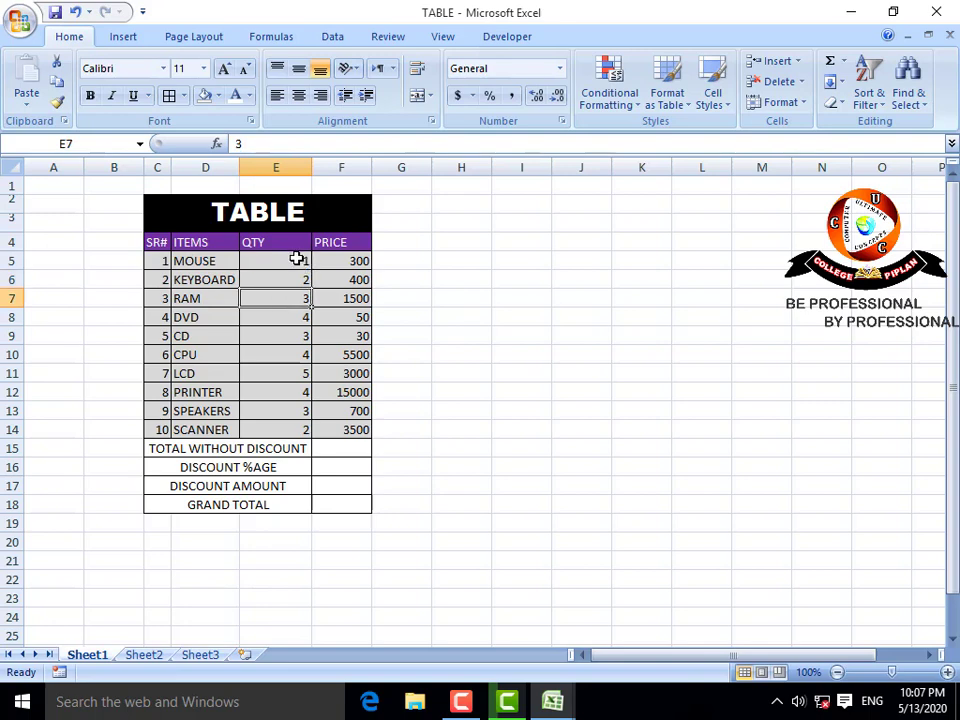
Examine the item prices, the TOTAL WITHOUT DISCOUNT row and the empty column G beside the table.
click(297, 259)
click(343, 261)
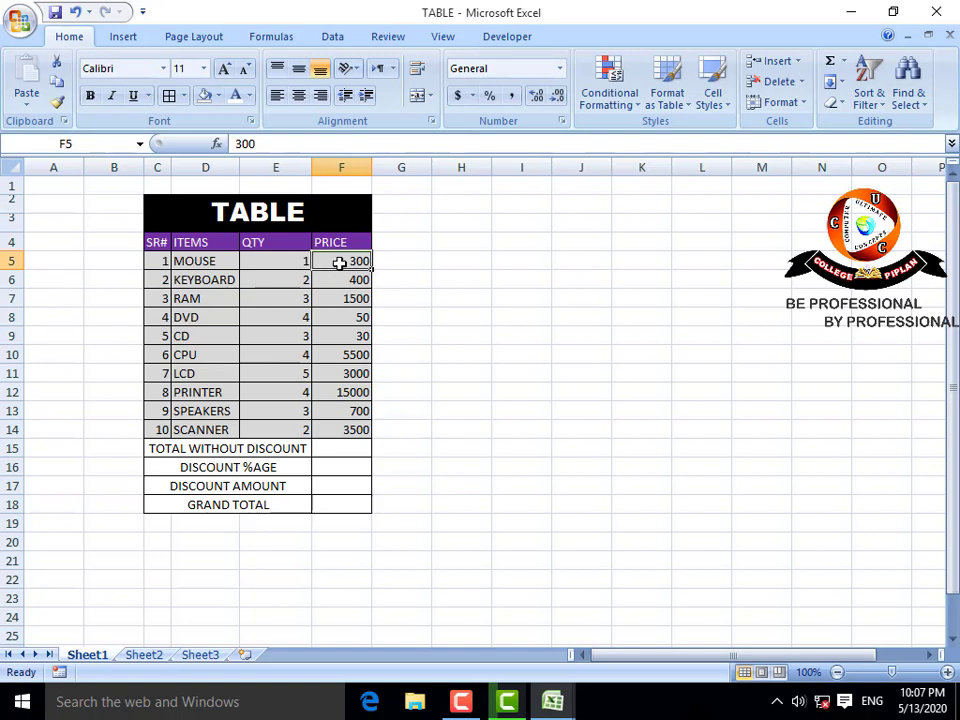
click(345, 281)
click(345, 298)
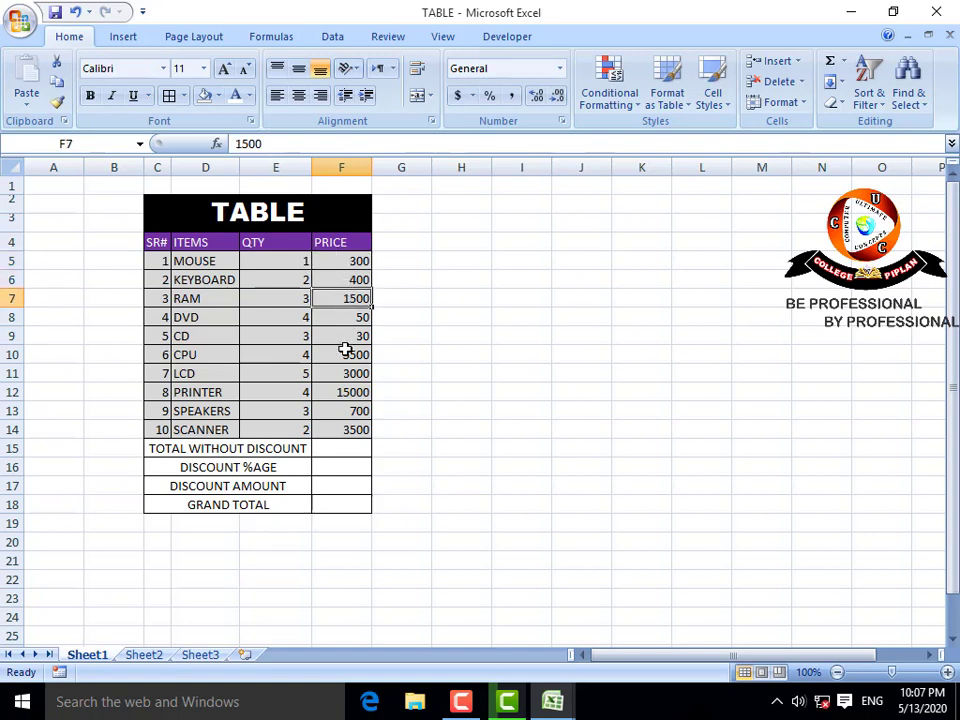
drag(345, 258, 343, 423)
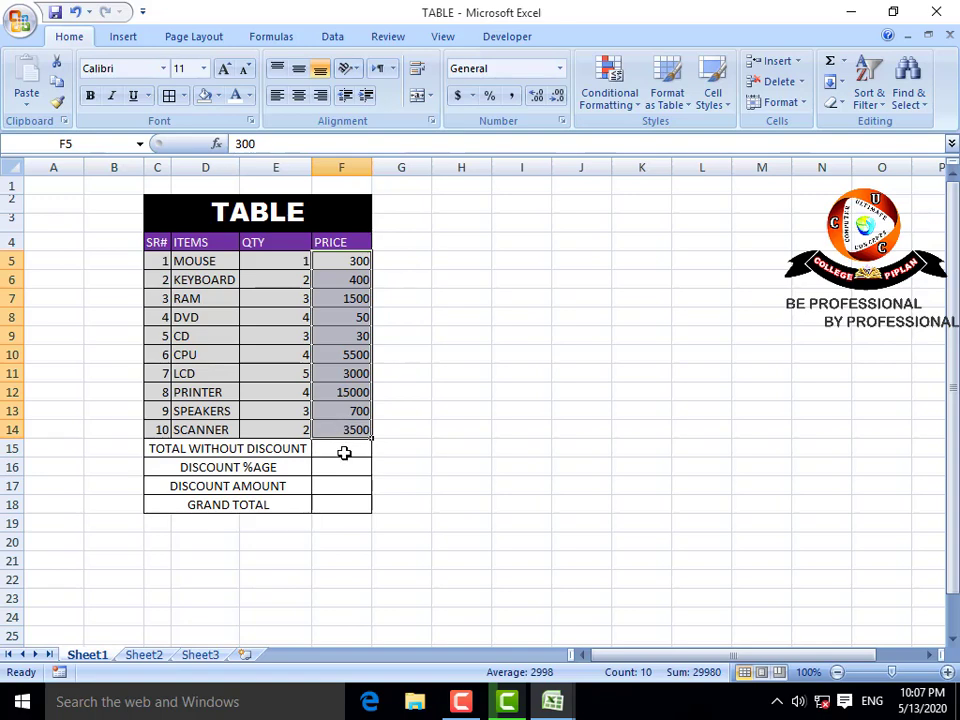
click(229, 450)
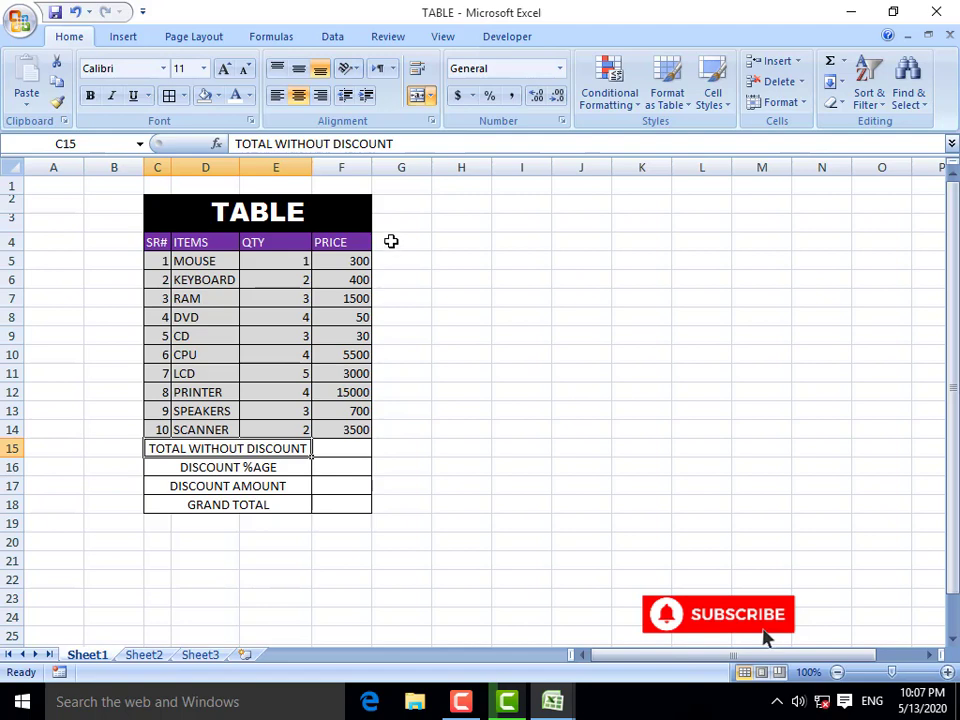
drag(391, 241, 388, 427)
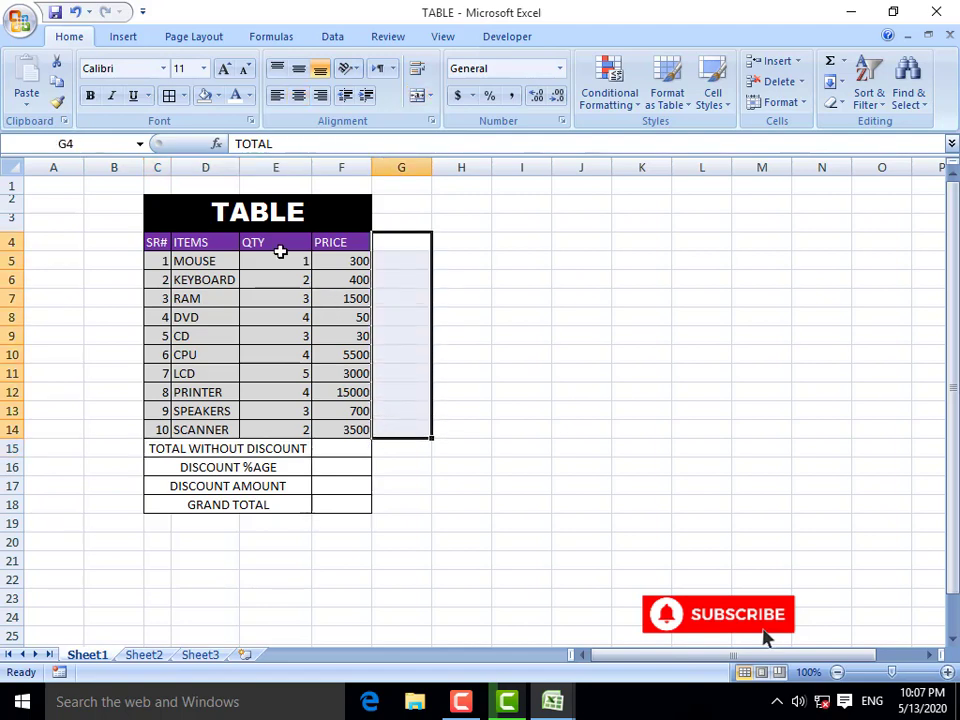
click(339, 261)
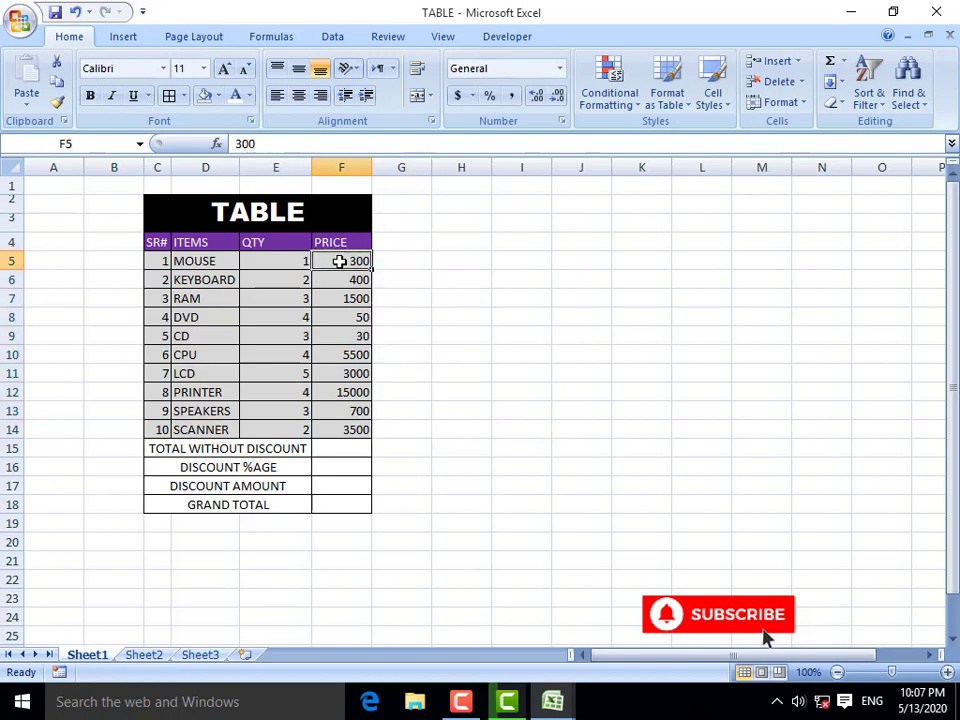
click(285, 261)
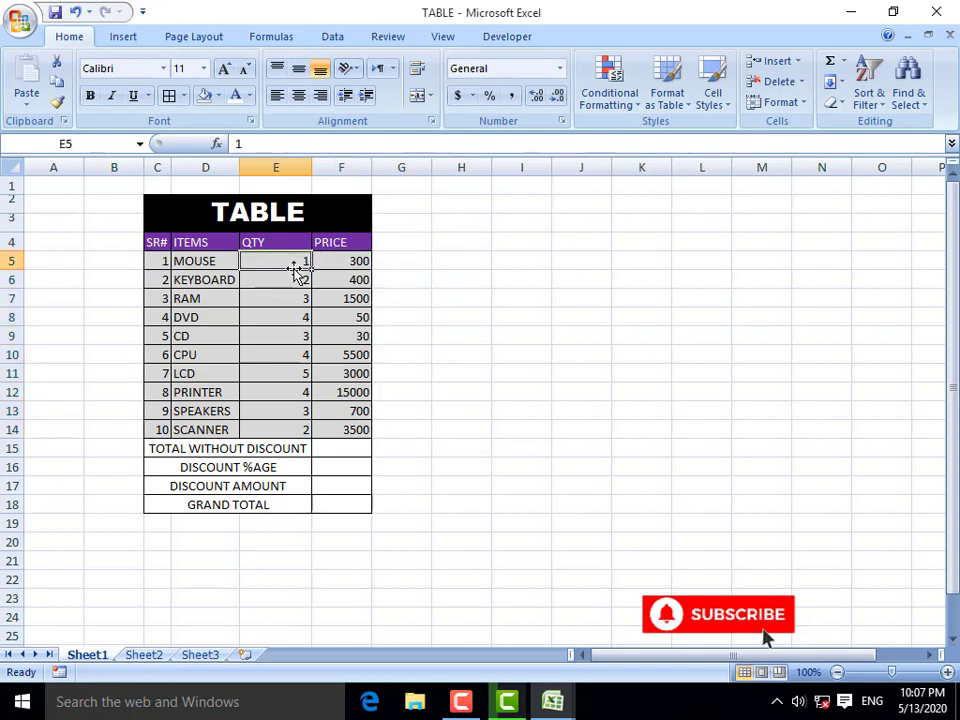
click(326, 260)
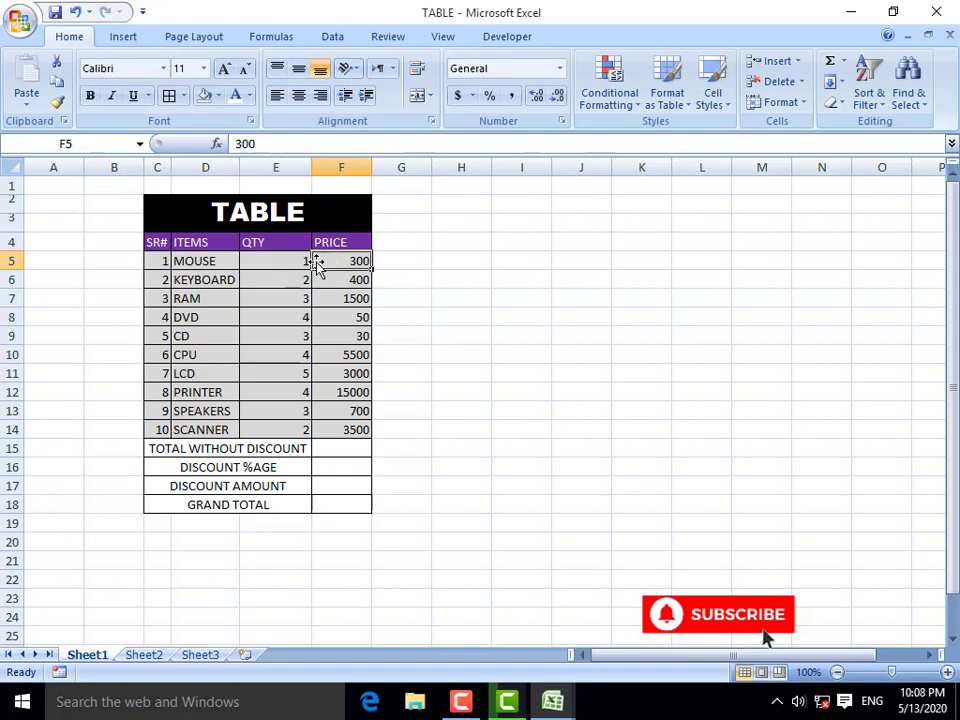
Enter the heading TOTAL in cell G4, beside the PRICE heading.
click(403, 242)
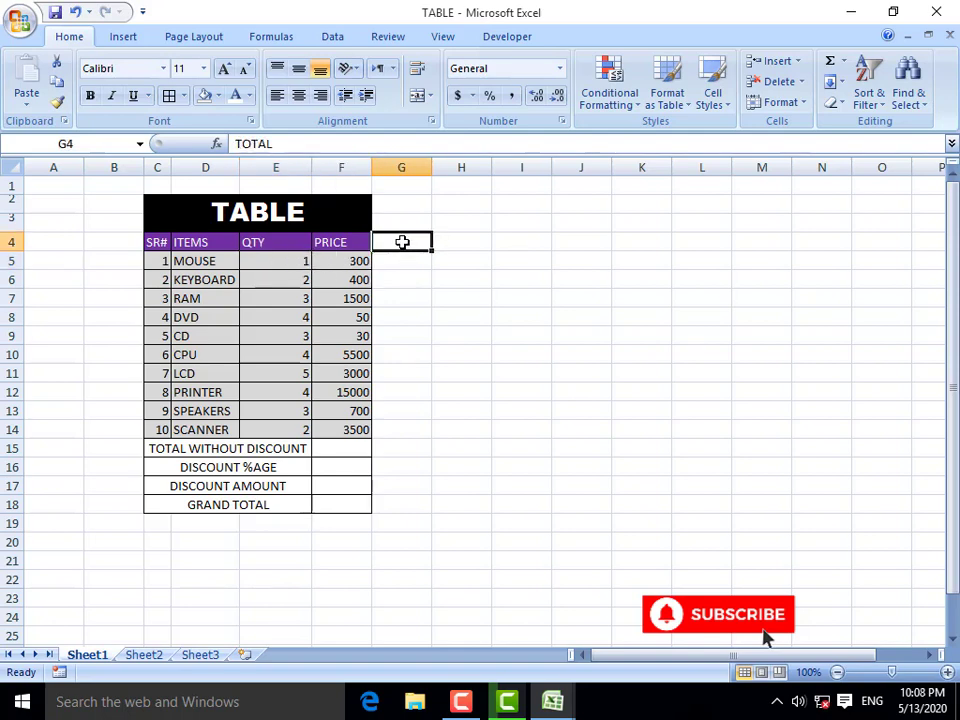
click(398, 167)
click(394, 244)
text(TO)
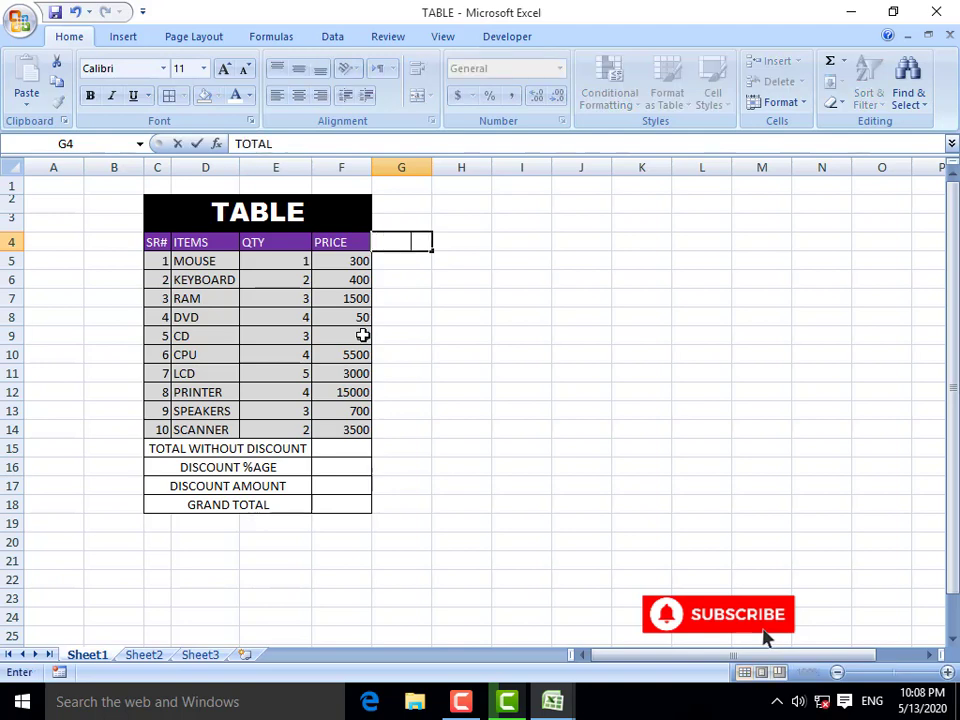
click(399, 330)
Copy the PRICE heading's formatting onto the TOTAL heading in G4 with Format Painter.
click(396, 250)
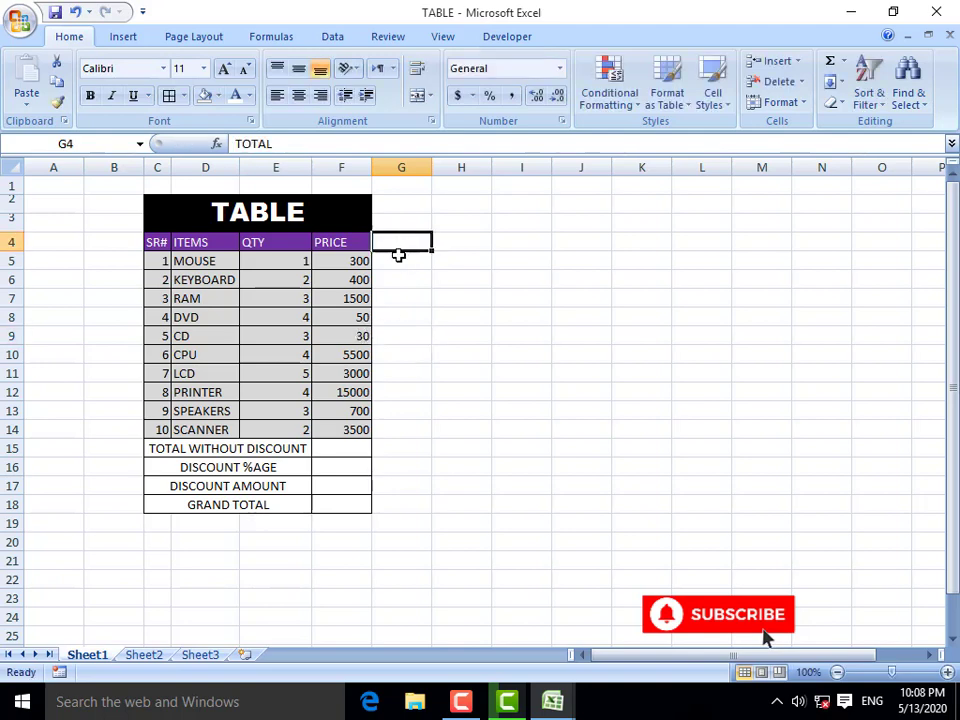
click(218, 96)
click(349, 242)
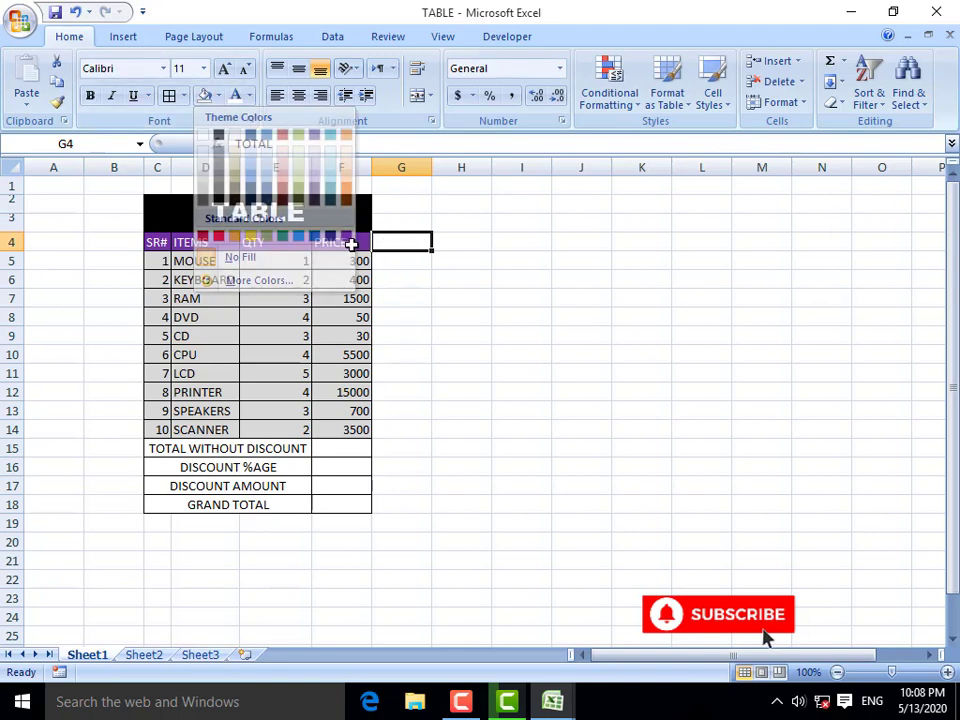
click(339, 242)
click(56, 101)
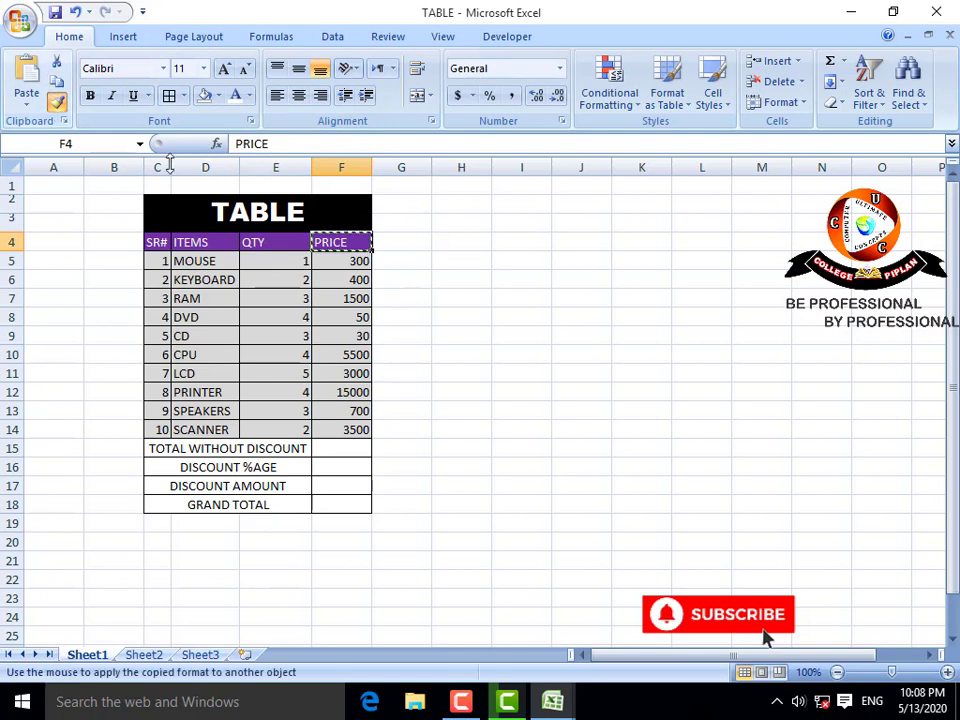
click(386, 242)
click(399, 334)
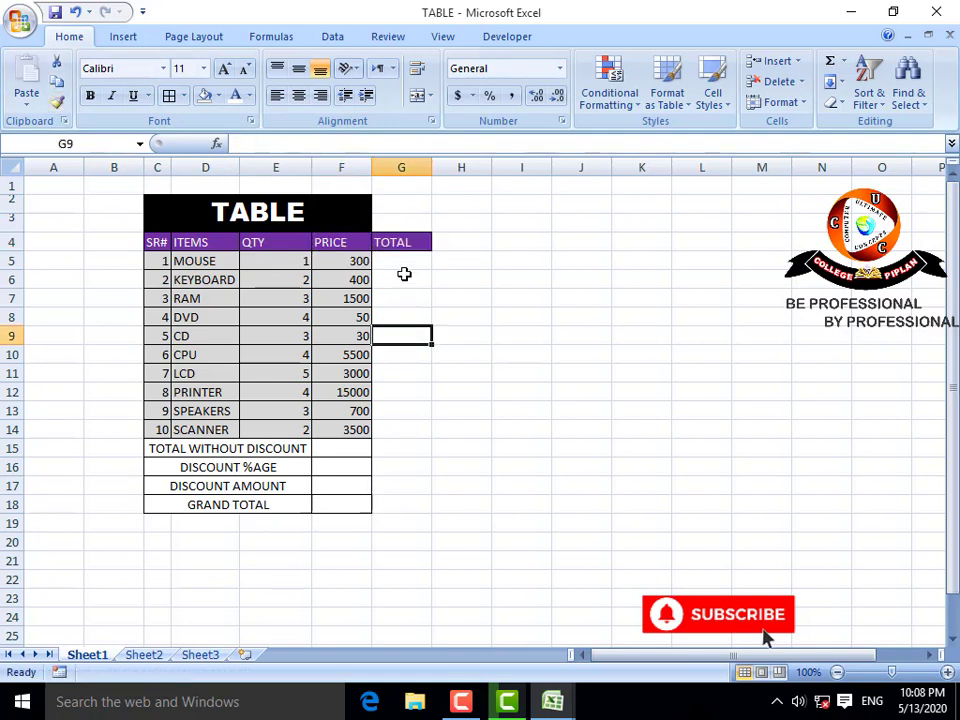
Enter the formula =F5*E5 in cell G5 to multiply the MOUSE price by its quantity.
click(401, 262)
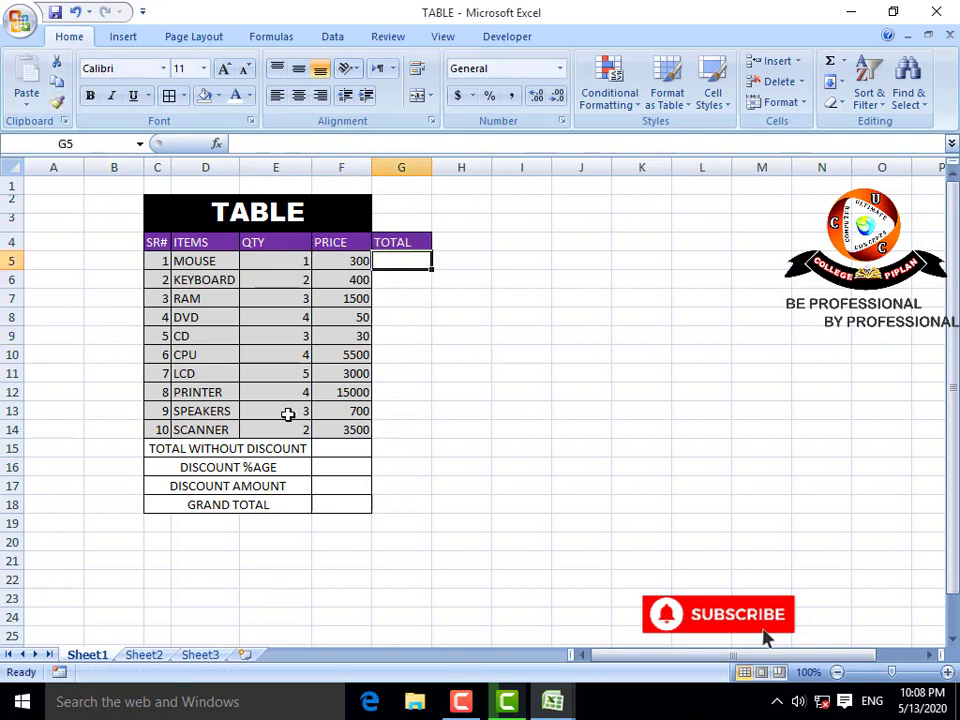
text(=)
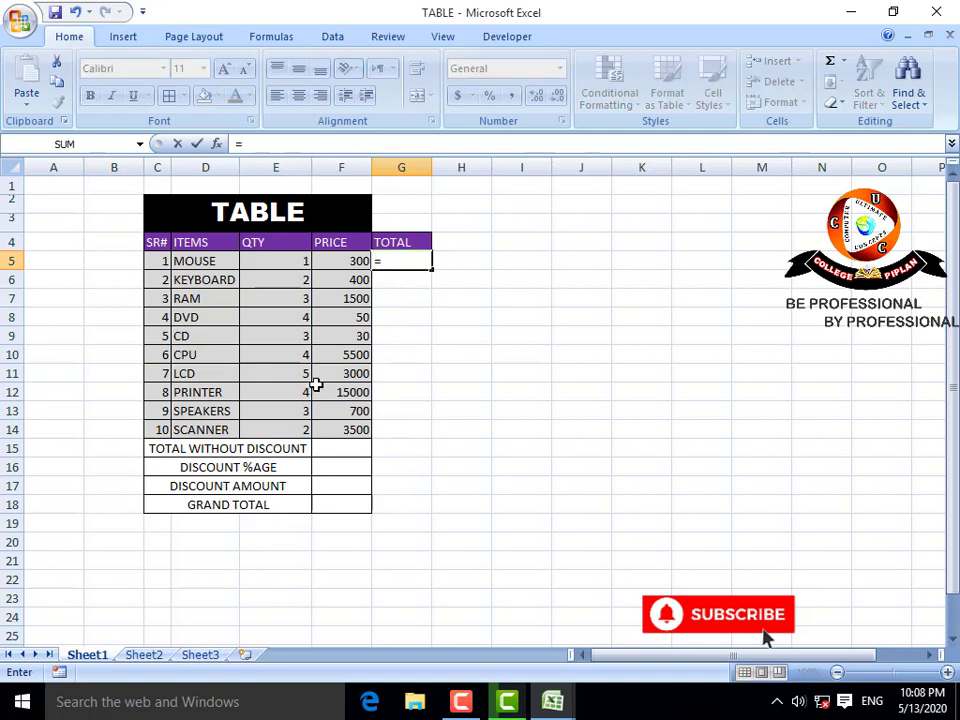
click(346, 260)
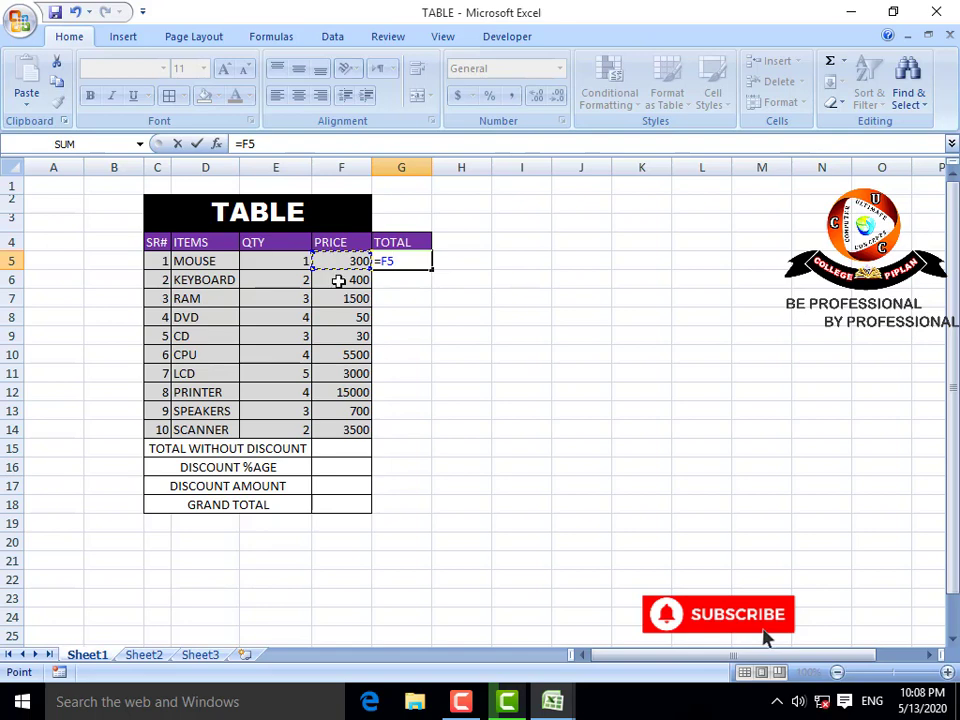
text(*)
click(289, 259)
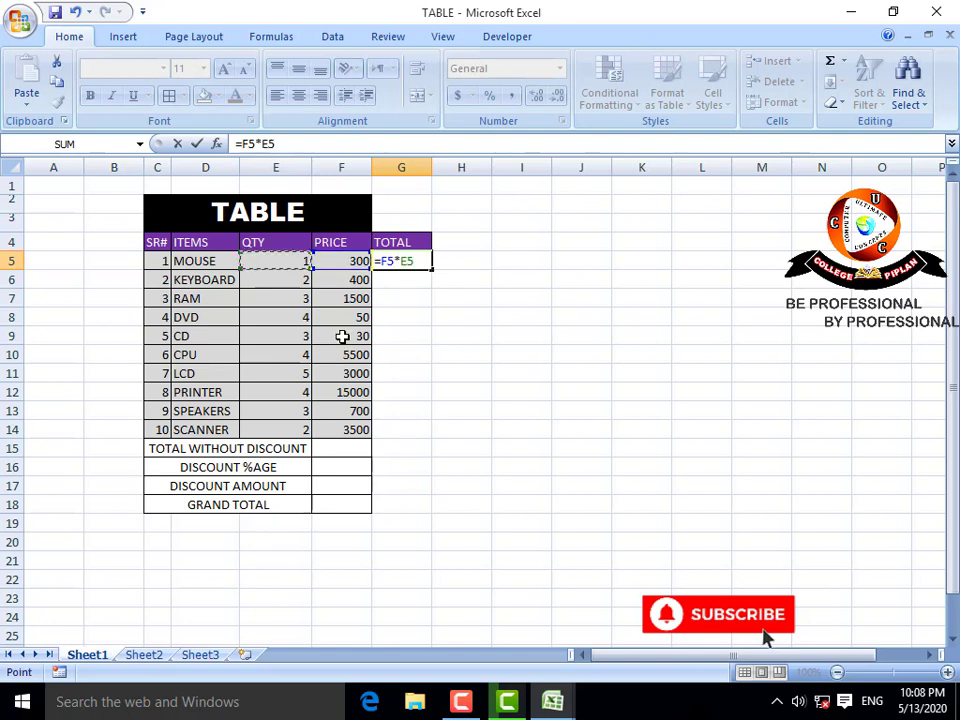
key(Return)
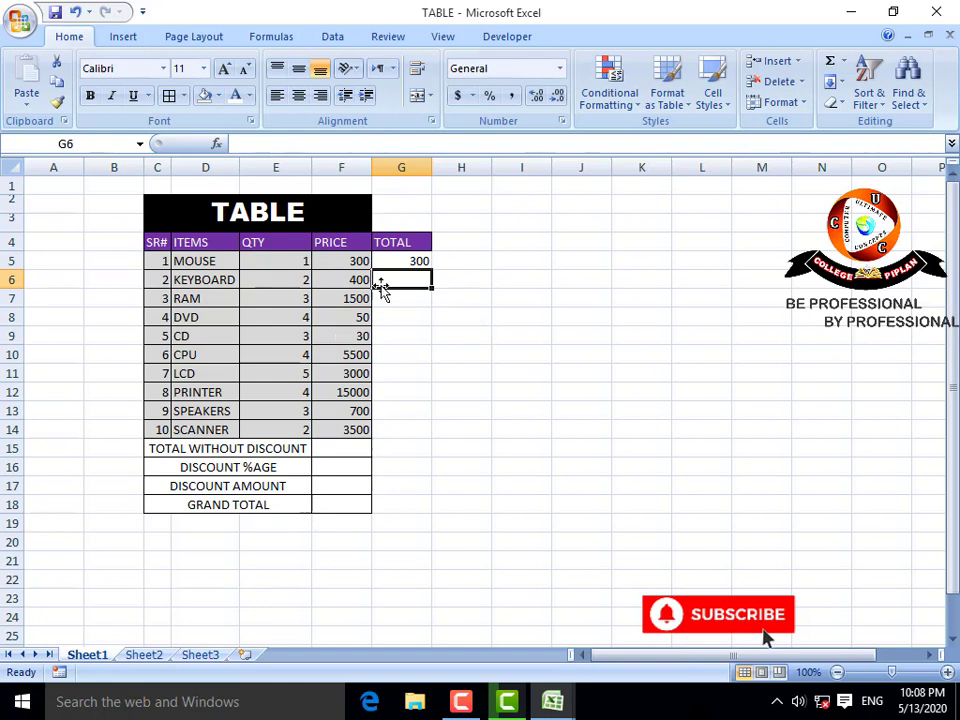
Set the MOUSE quantity in cell E5 to 5.
click(286, 259)
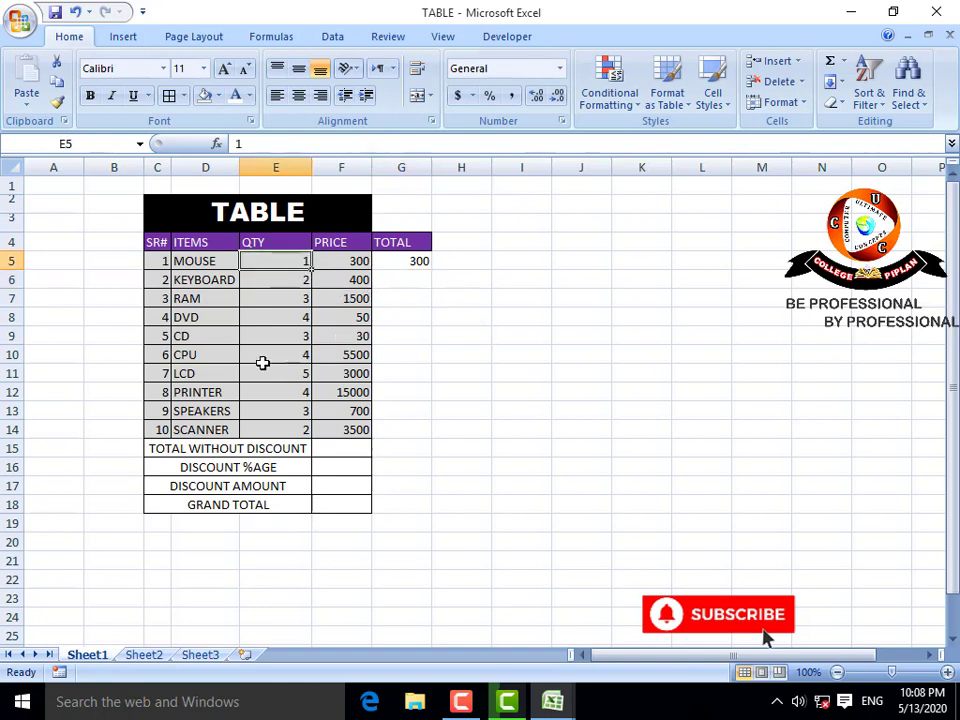
text(5)
key(Tab)
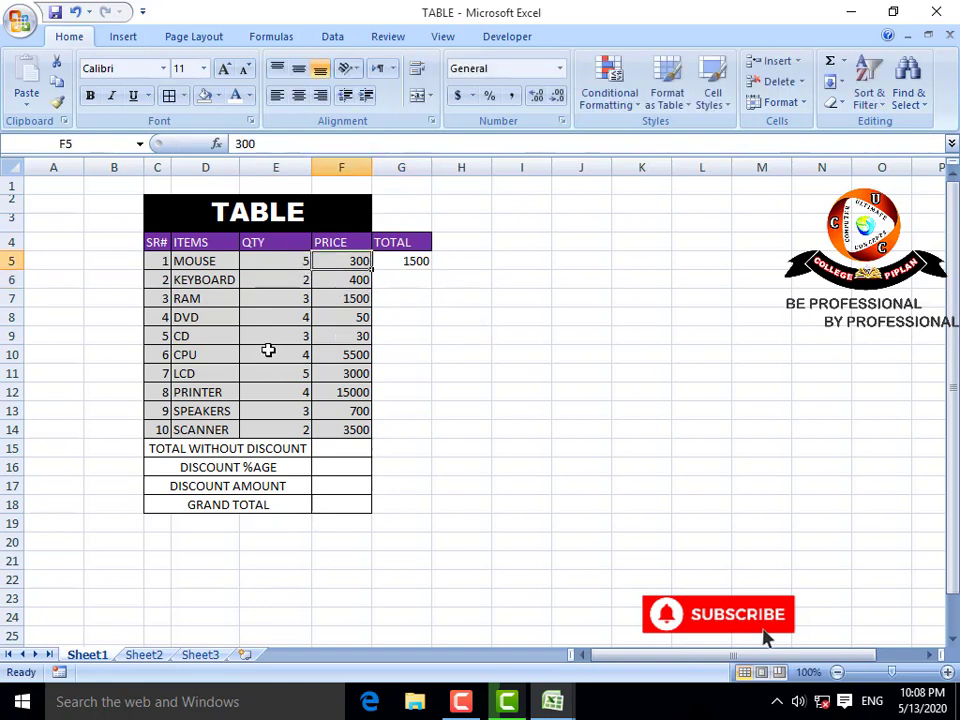
Fill the price-times-quantity formula from G5 down to G14 for all the remaining items.
click(407, 261)
click(404, 286)
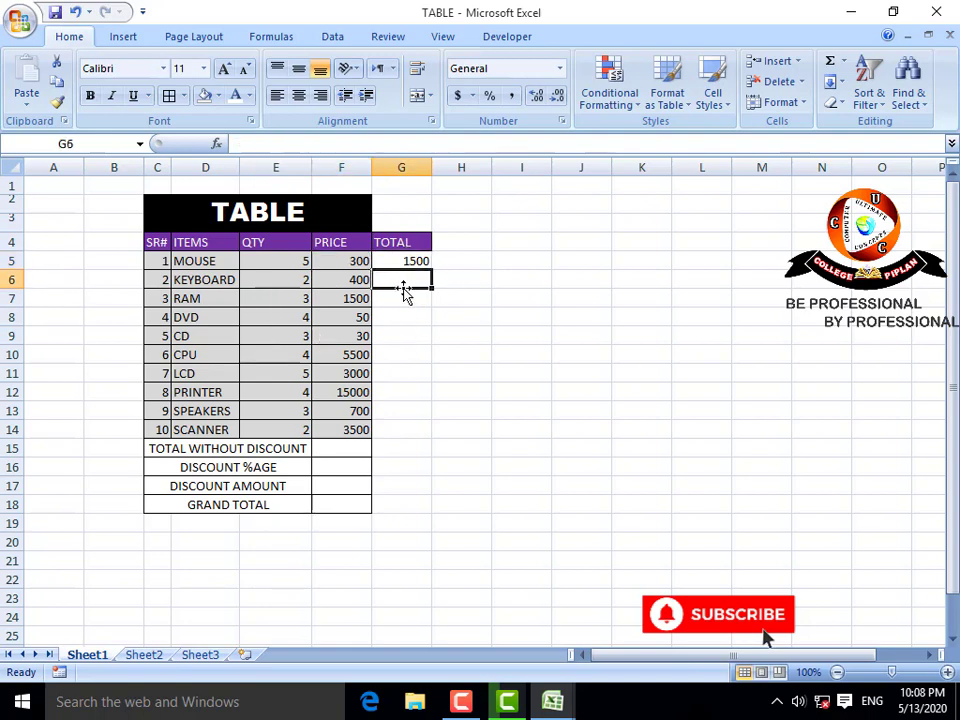
click(405, 292)
click(403, 256)
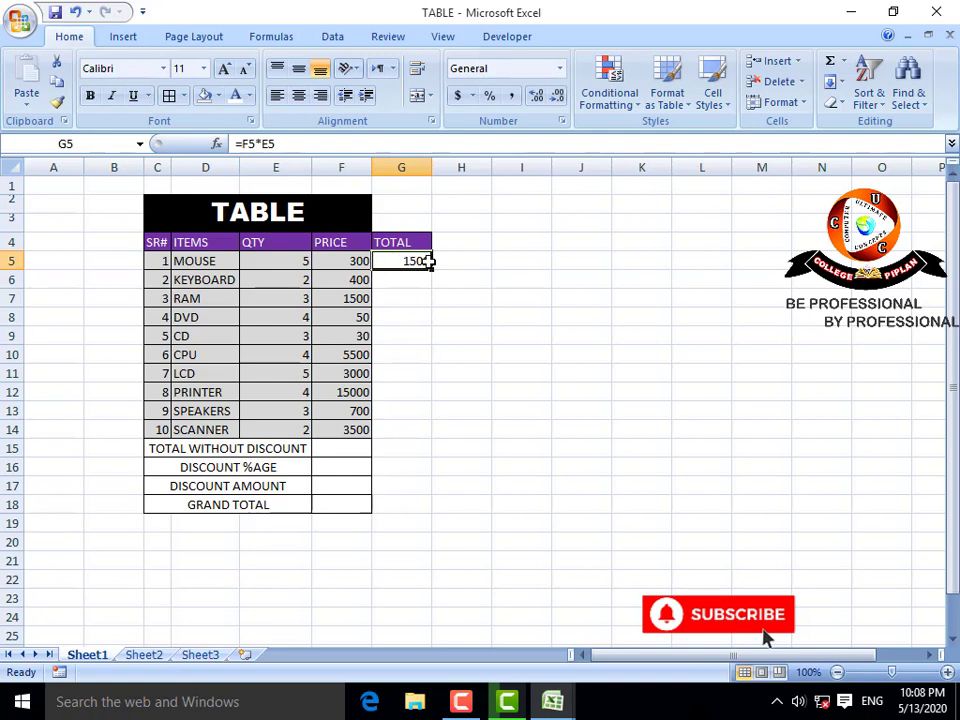
drag(432, 267, 433, 440)
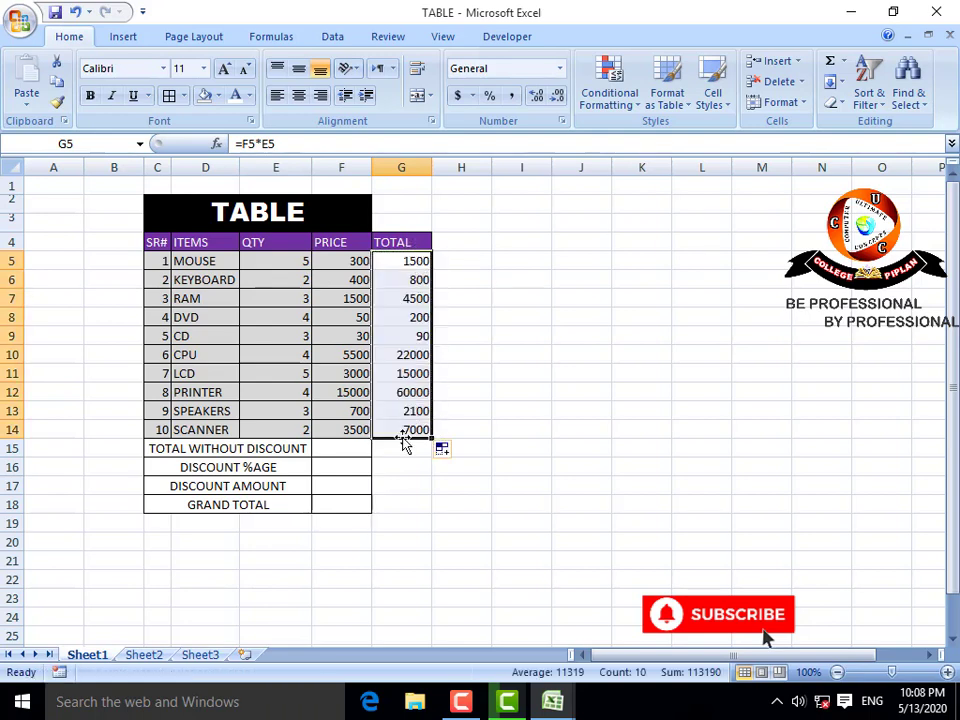
Merge and center the TOTAL WITHOUT DISCOUNT label across C15:F15 so it also spans the PRICE column.
click(356, 452)
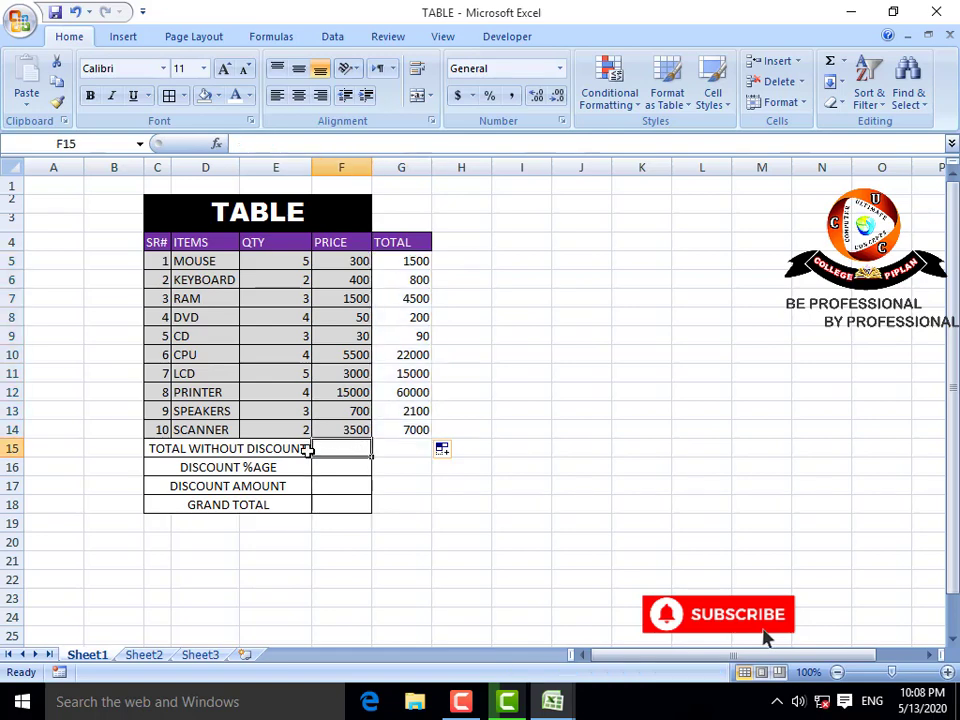
click(385, 470)
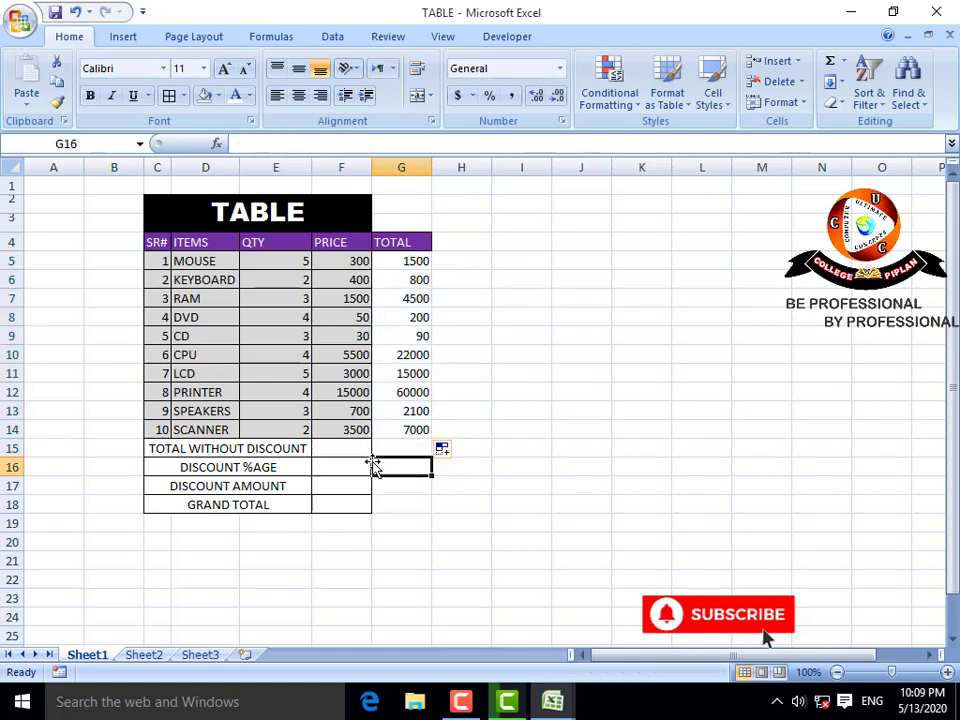
drag(347, 448, 400, 449)
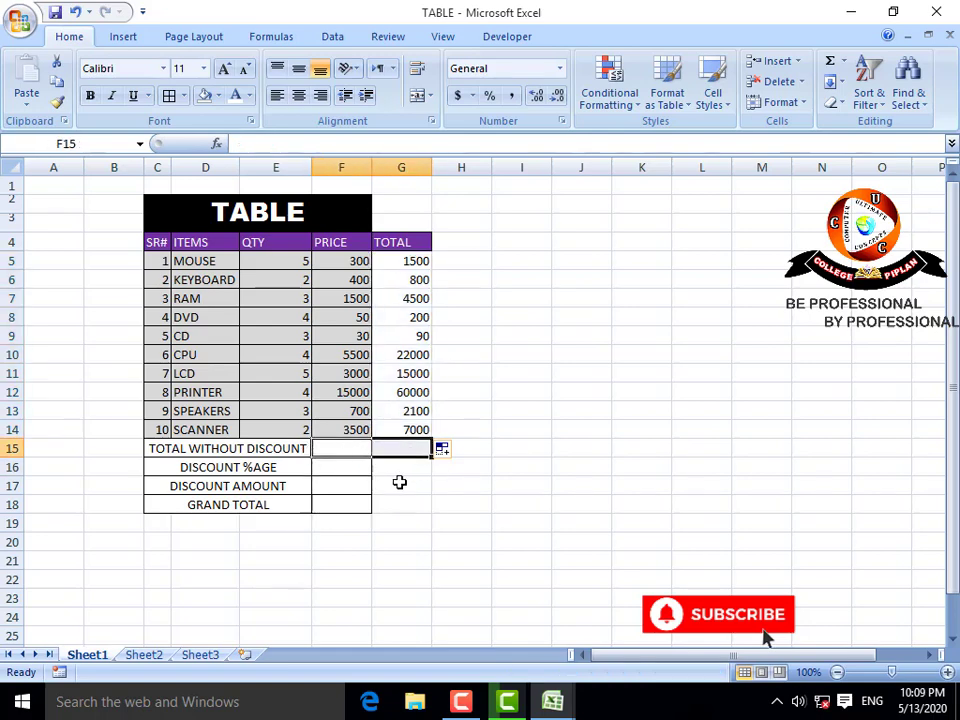
click(399, 483)
drag(336, 447, 281, 447)
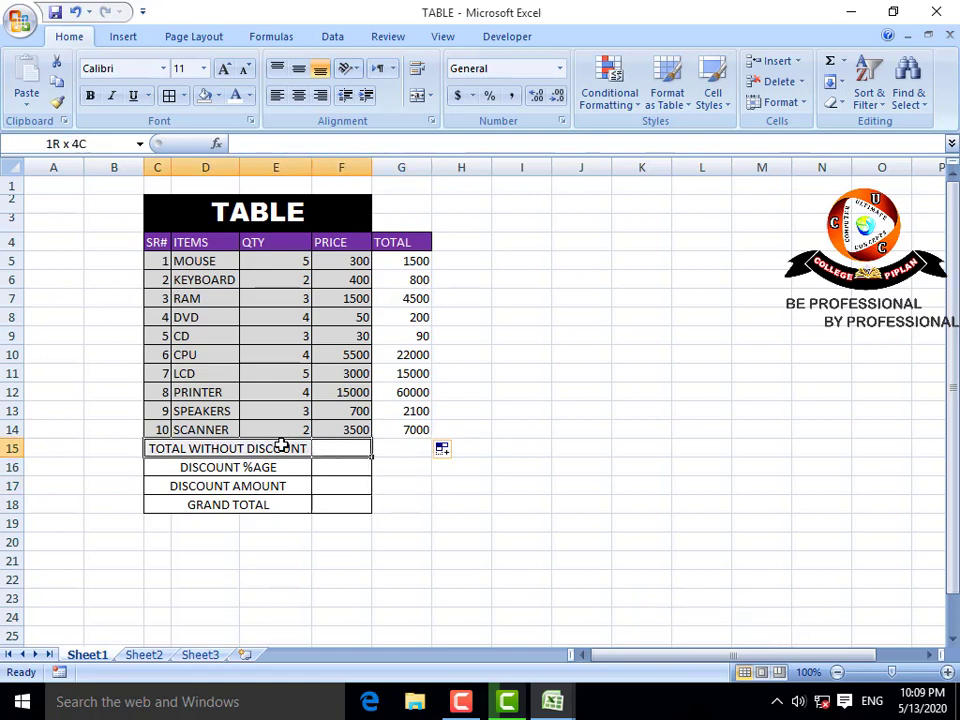
click(418, 100)
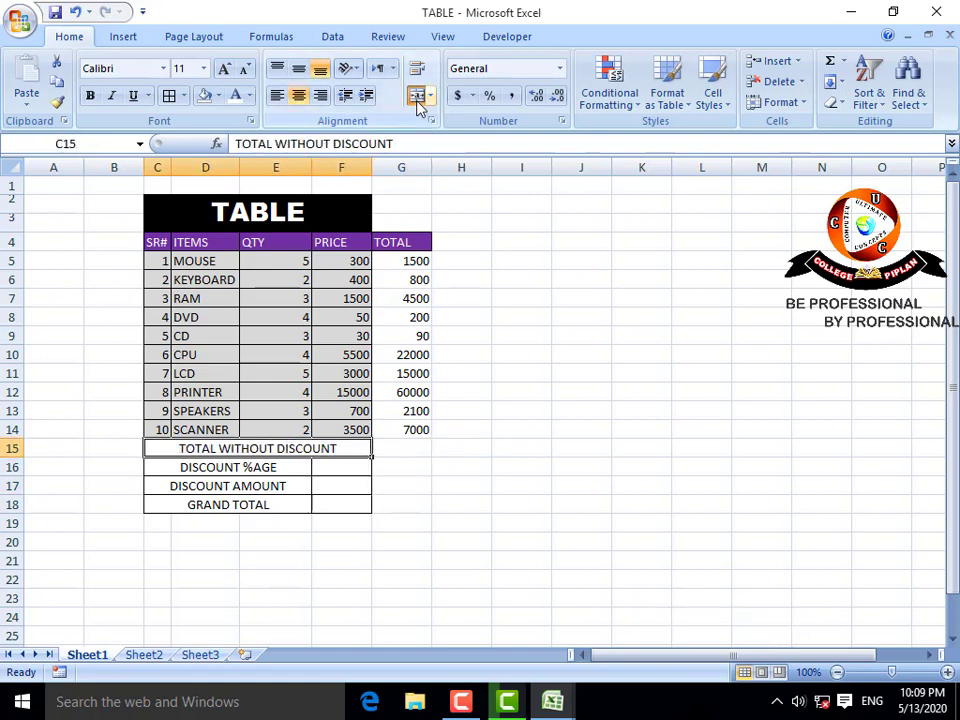
Copy the merged label formatting onto the DISCOUNT %AGE, DISCOUNT AMOUNT and GRAND TOTAL rows with Format Painter, spanning columns C to F.
click(57, 101)
drag(253, 467, 340, 468)
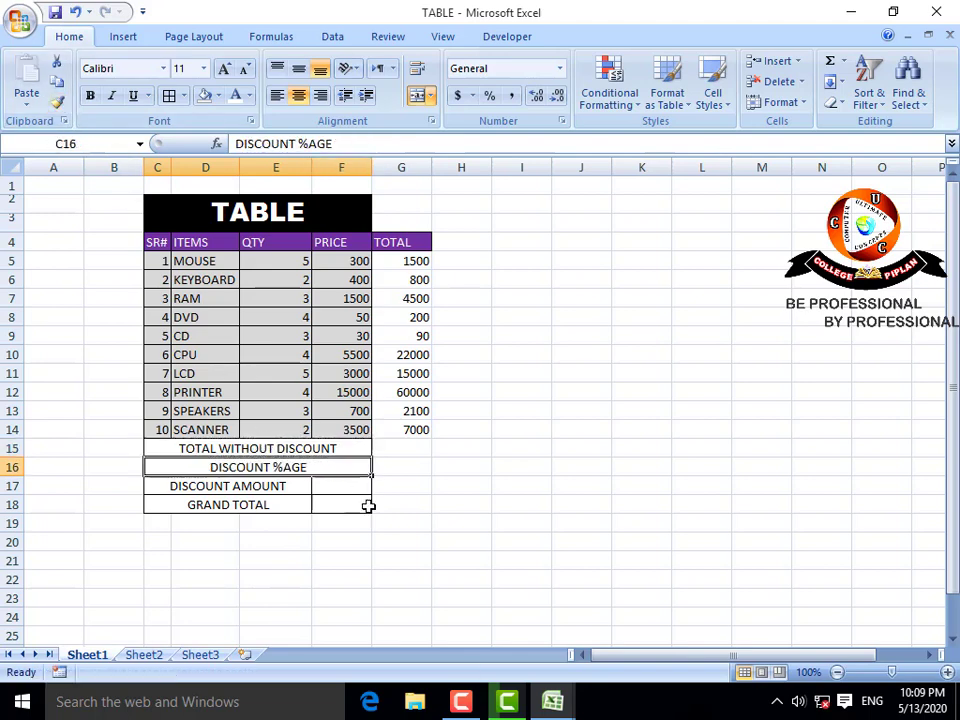
click(60, 104)
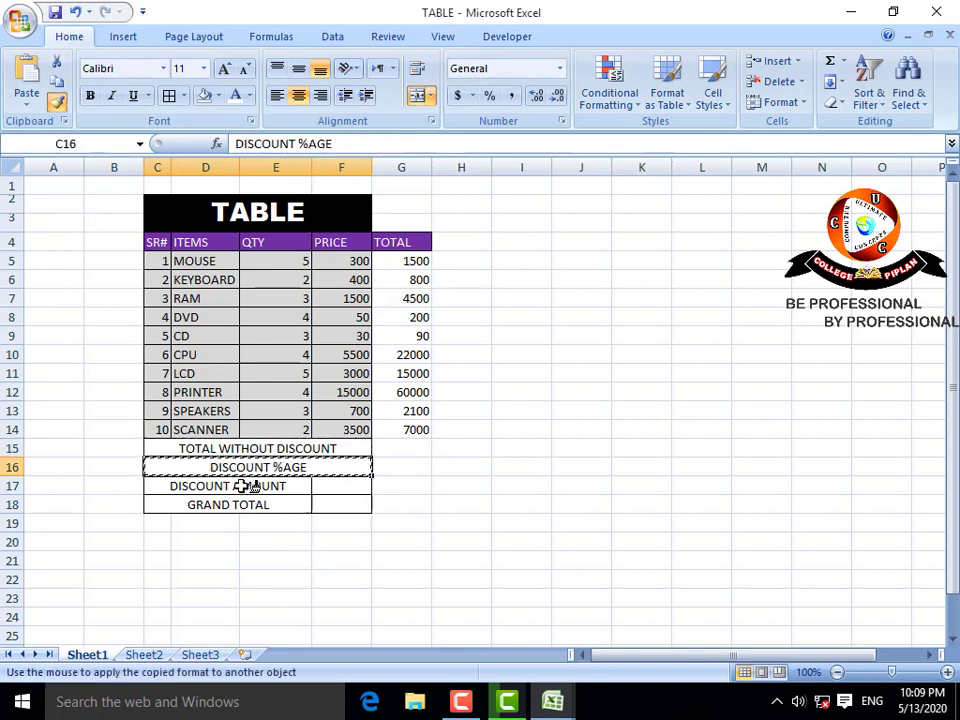
mouse_move(249, 484)
mouse_down()
mouse_move(311, 484)
mouse_move(330, 500)
mouse_up()
click(381, 553)
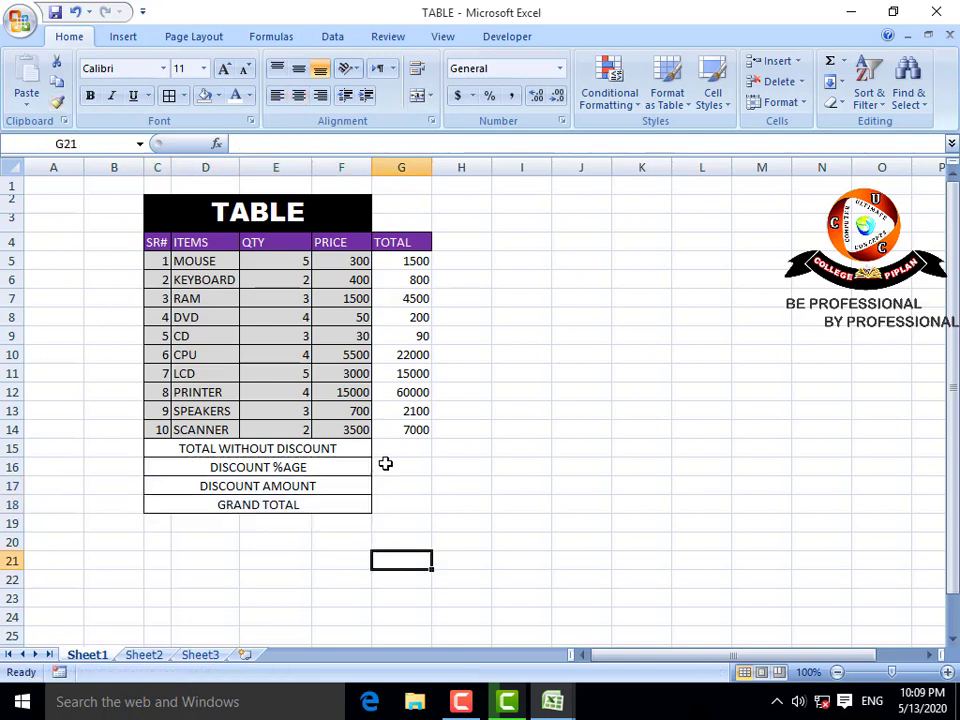
Give the PRICE and TOTAL values in F5:G14 a light grey fill and cell borders.
click(385, 445)
drag(403, 259, 349, 437)
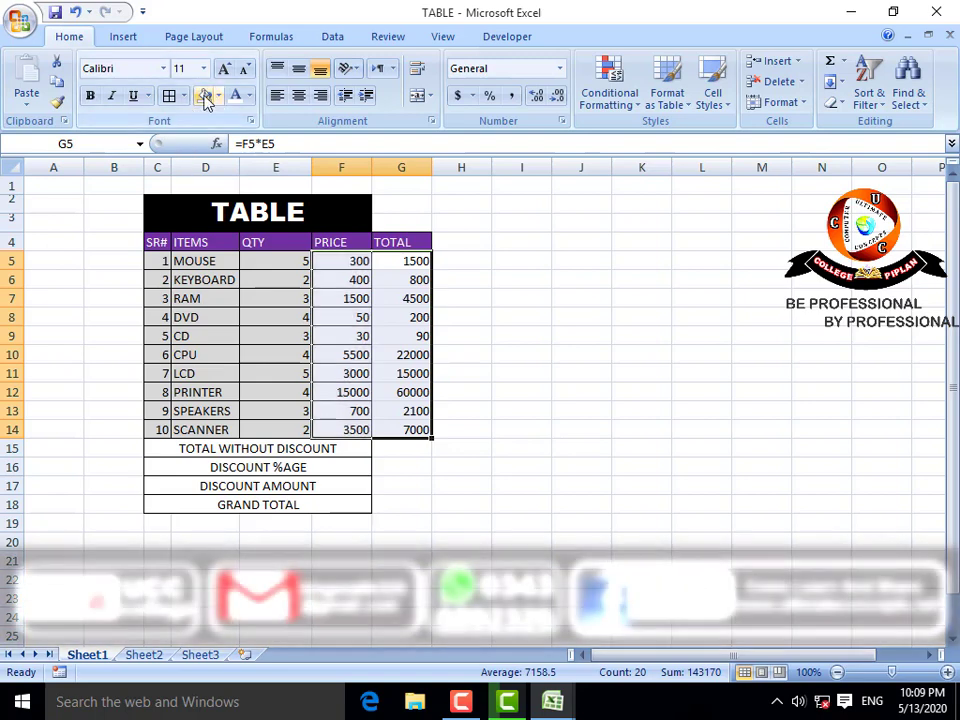
click(339, 315)
drag(335, 261, 415, 425)
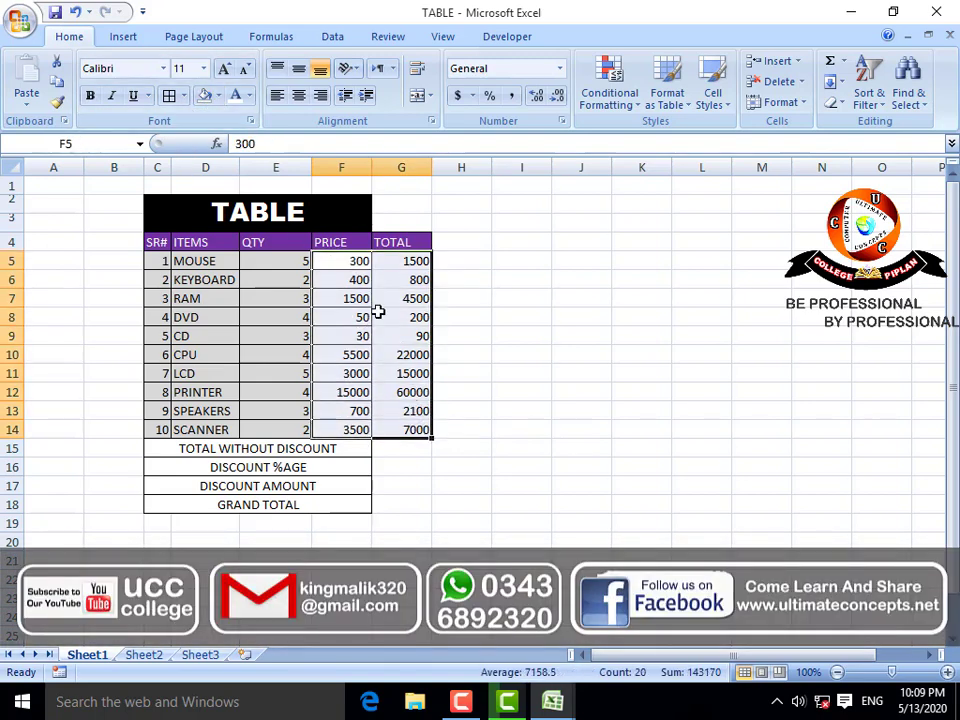
click(220, 97)
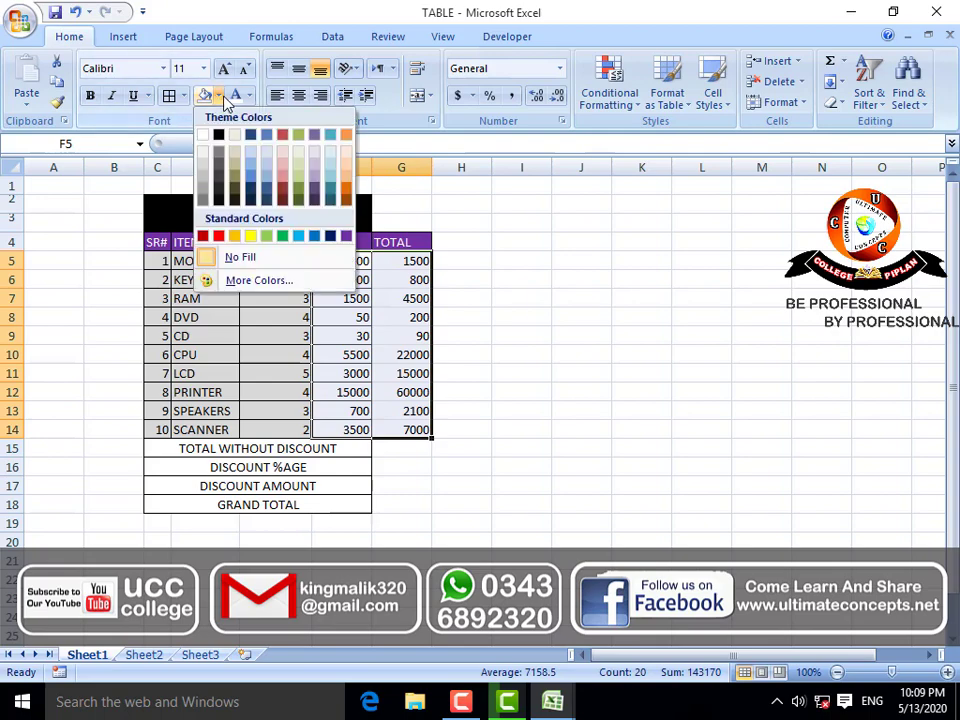
click(203, 165)
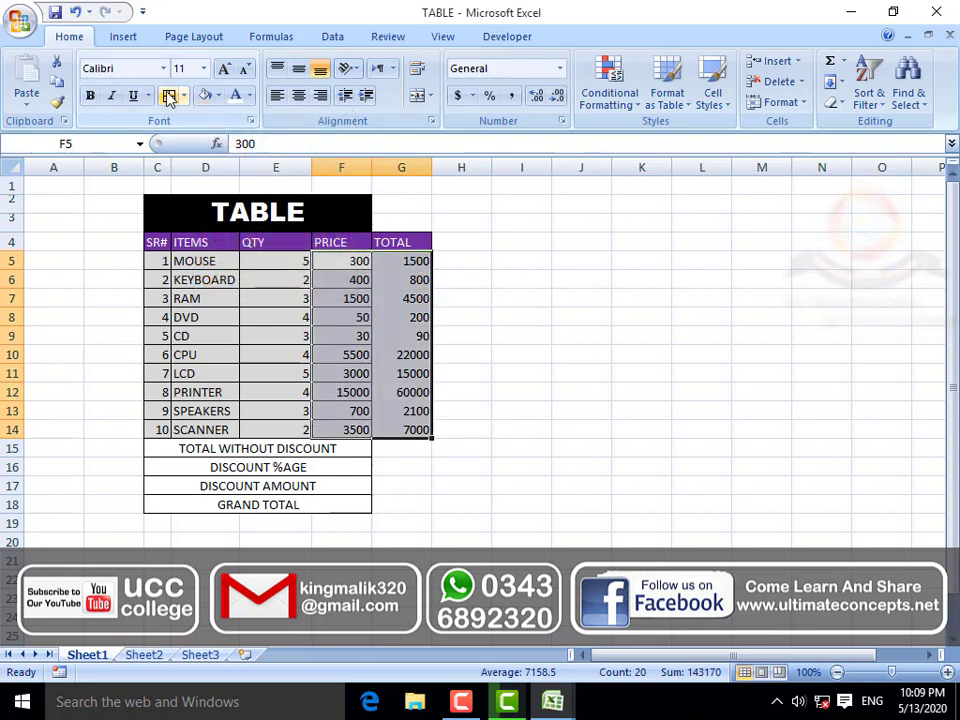
click(358, 292)
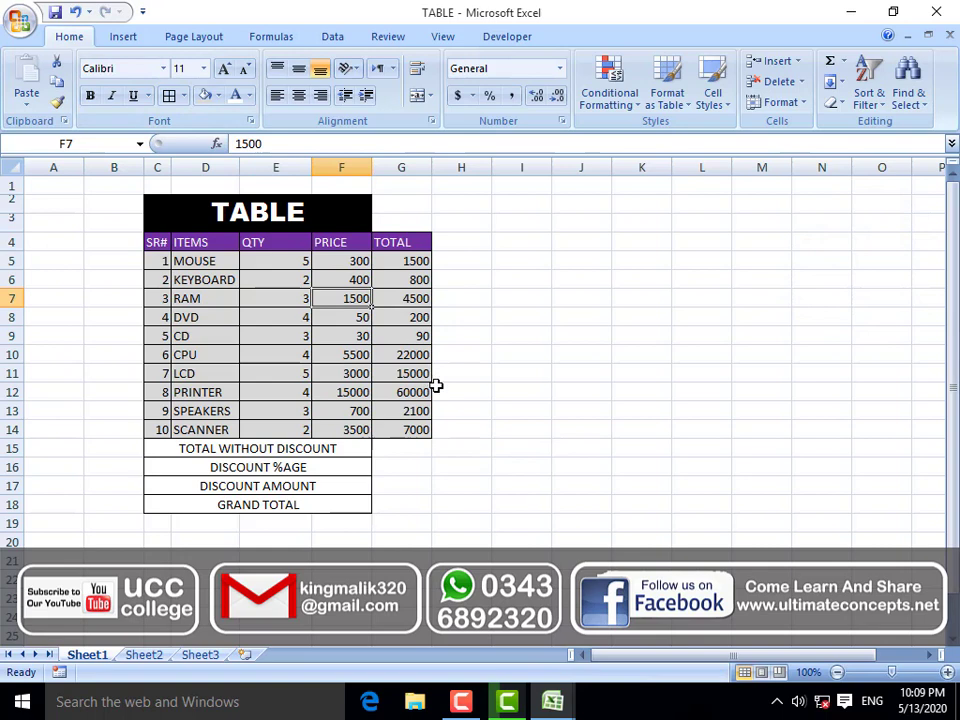
Enter =SUM(G5:G14) in cell G15 with AutoSum as the total without discount.
click(402, 450)
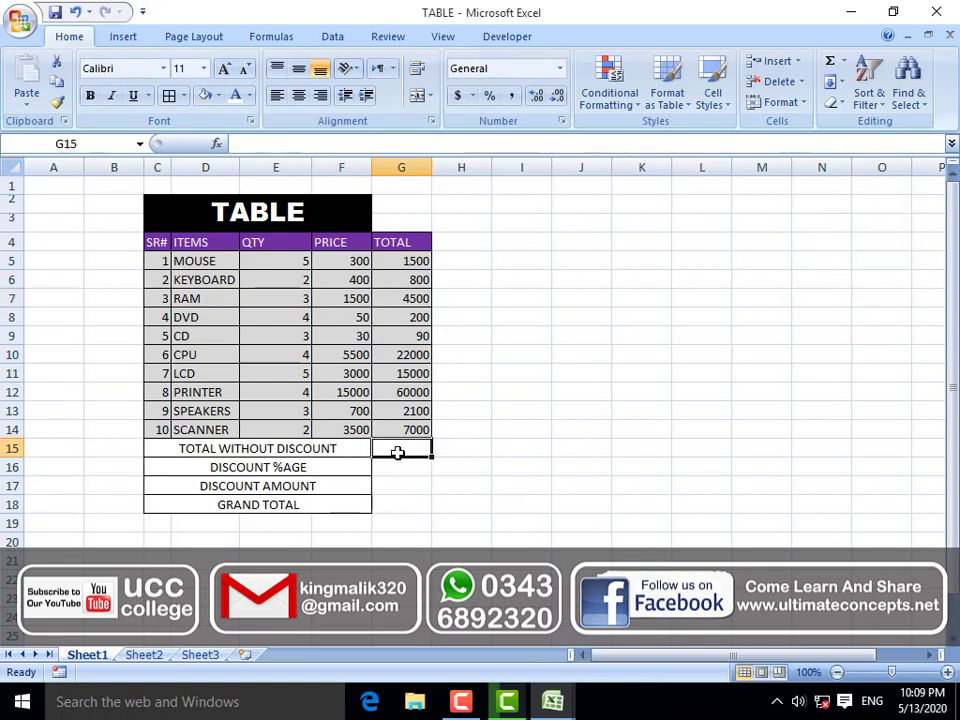
key(alt+equal)
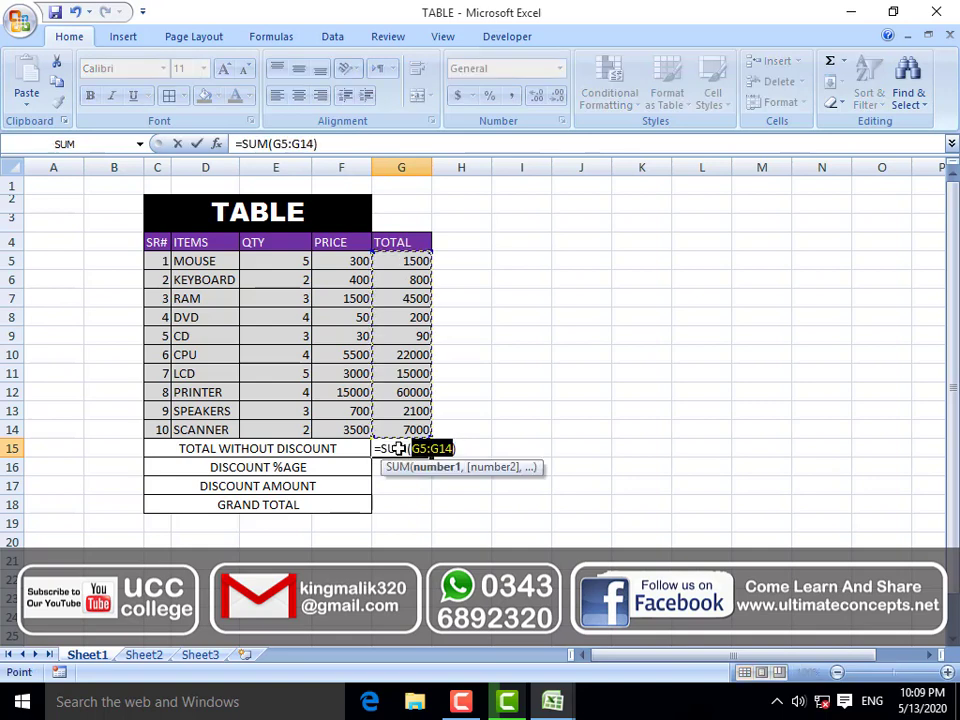
key(Return)
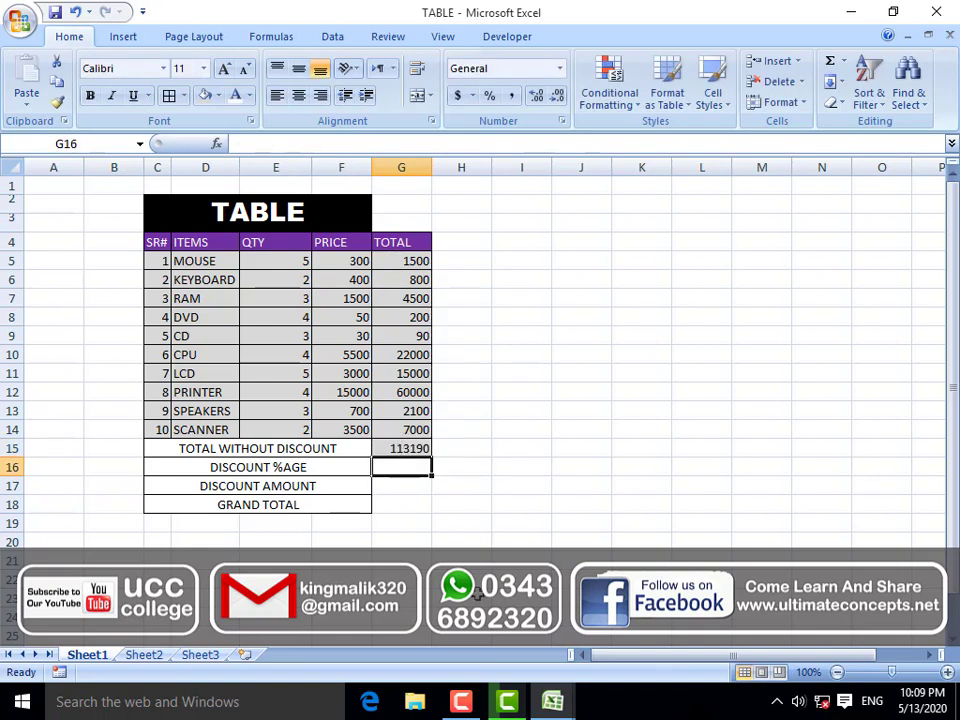
click(408, 449)
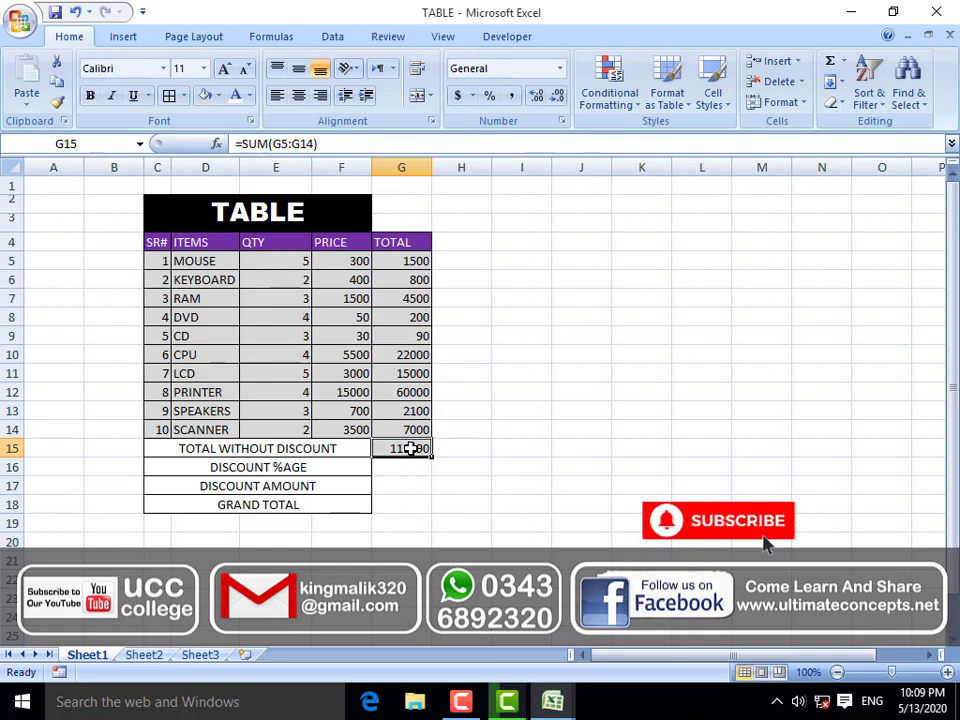
Set the quantity of every item in E5:E14, from MOUSE to SCANNER, to 1.
click(285, 260)
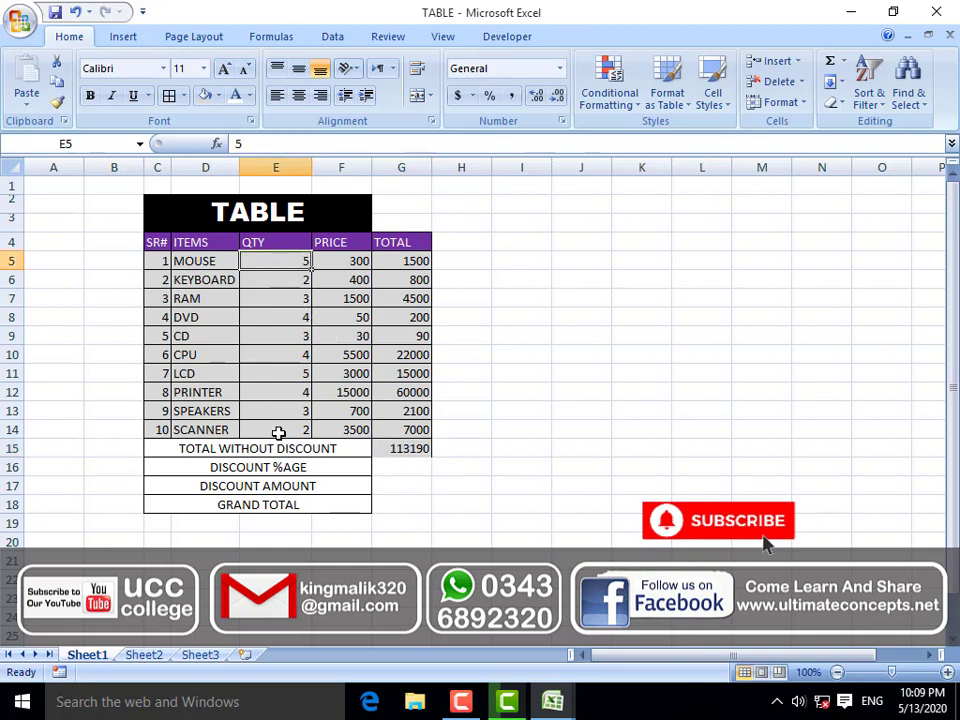
text(1)
key(Return)
text(1)
key(Return)
text(1)
key(Return)
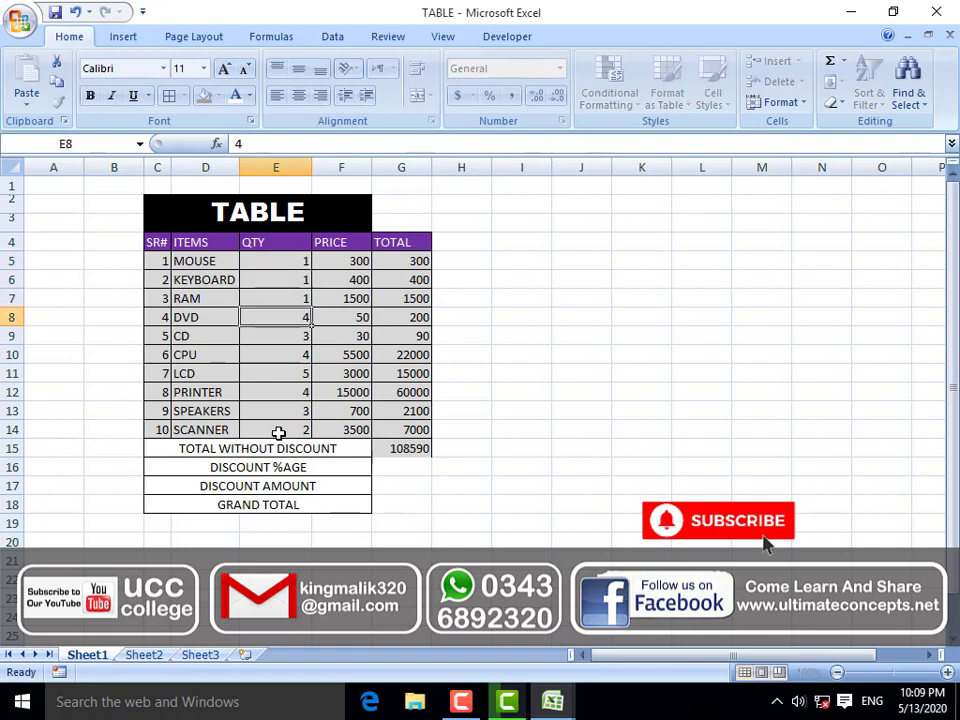
text(1)
key(Return)
text(1)
key(Return)
text(1)
key(Return)
text(1)
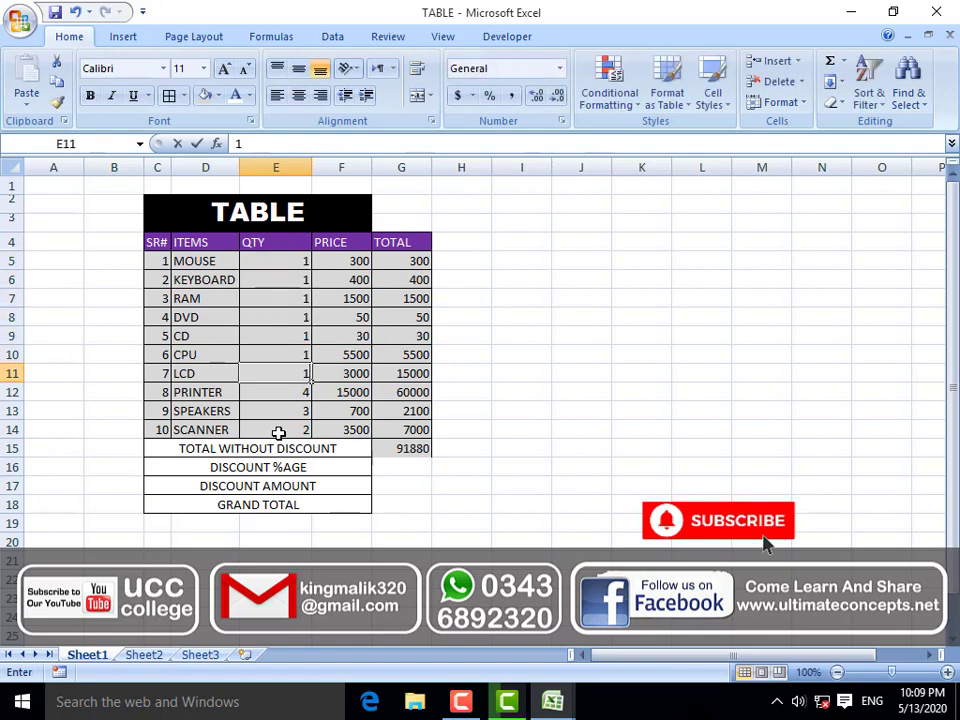
key(Return)
text(1)
key(Return)
text(1)
key(ctrl+Return)
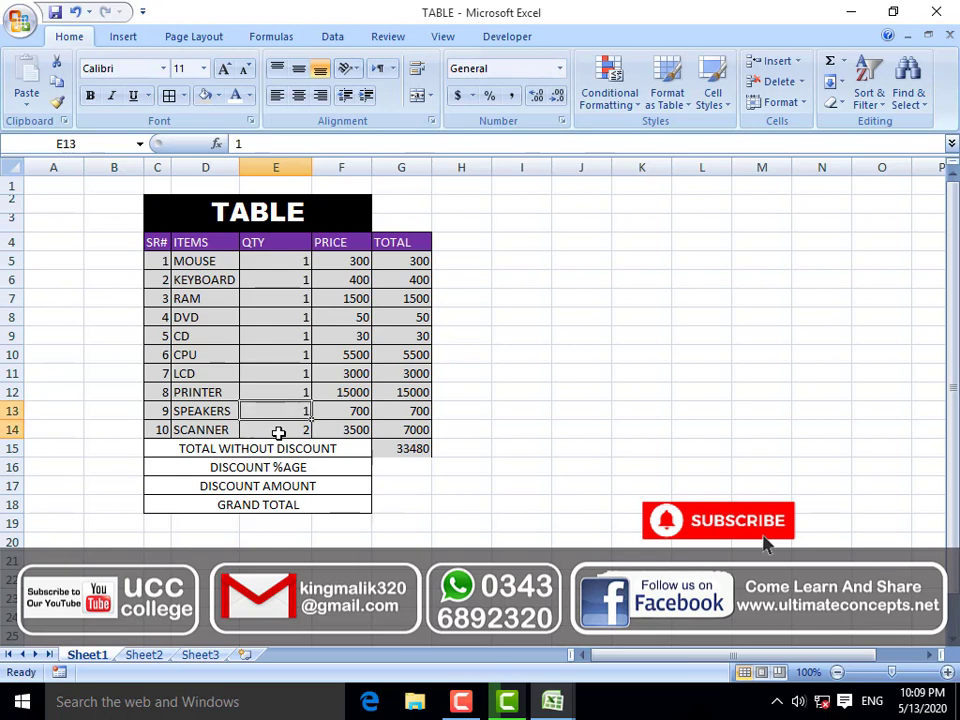
click(278, 432)
text(1)
key(shift+Return)
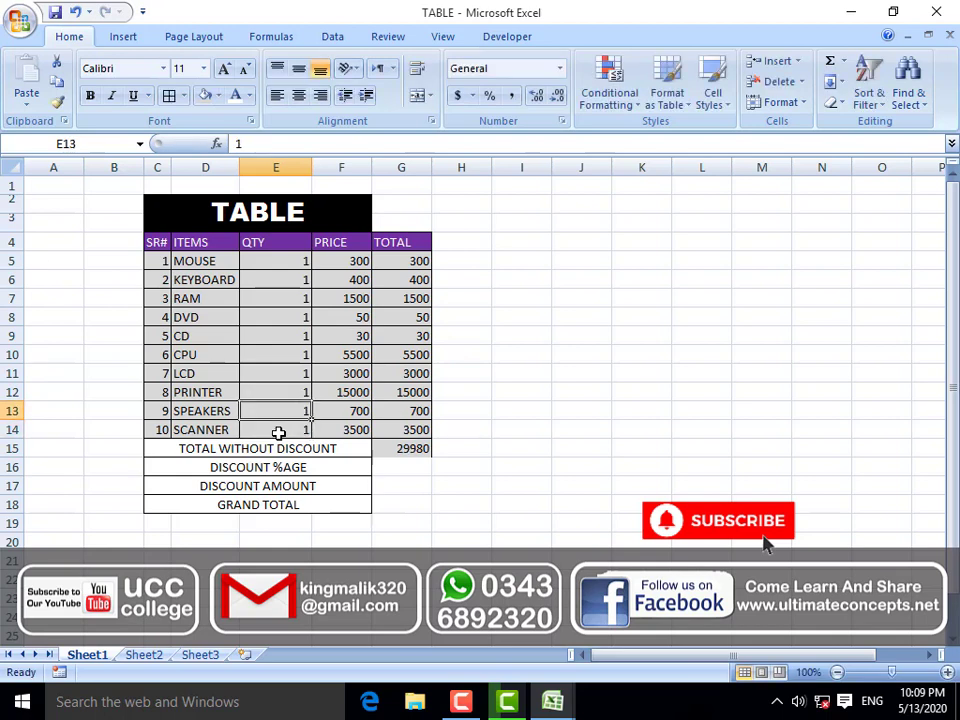
Enter a discount percentage of 7% in cell G16.
click(423, 451)
click(405, 467)
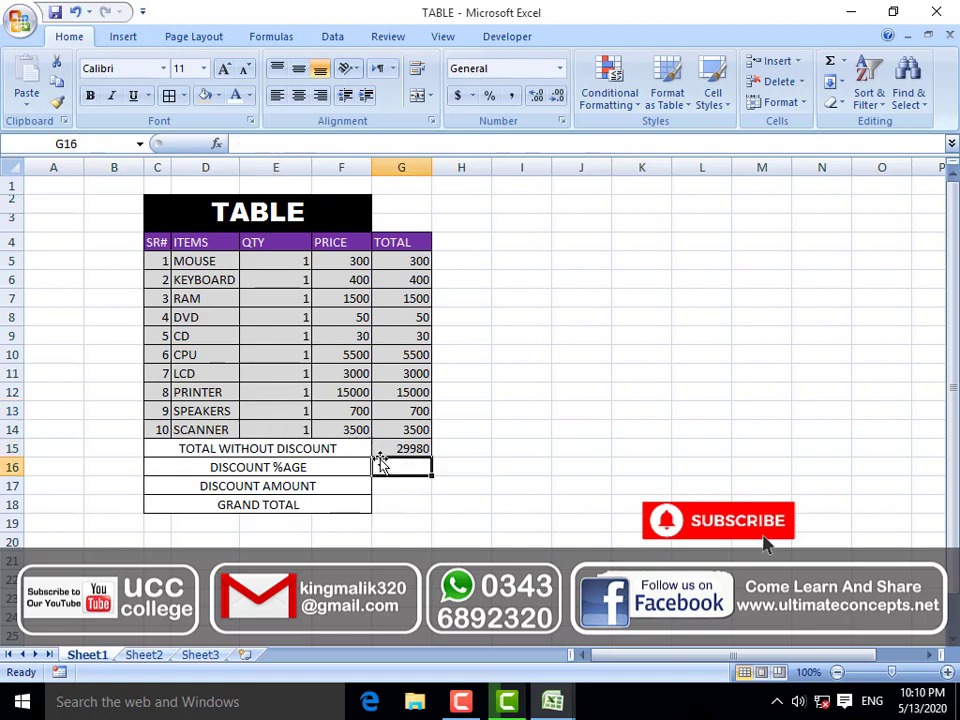
text(7)
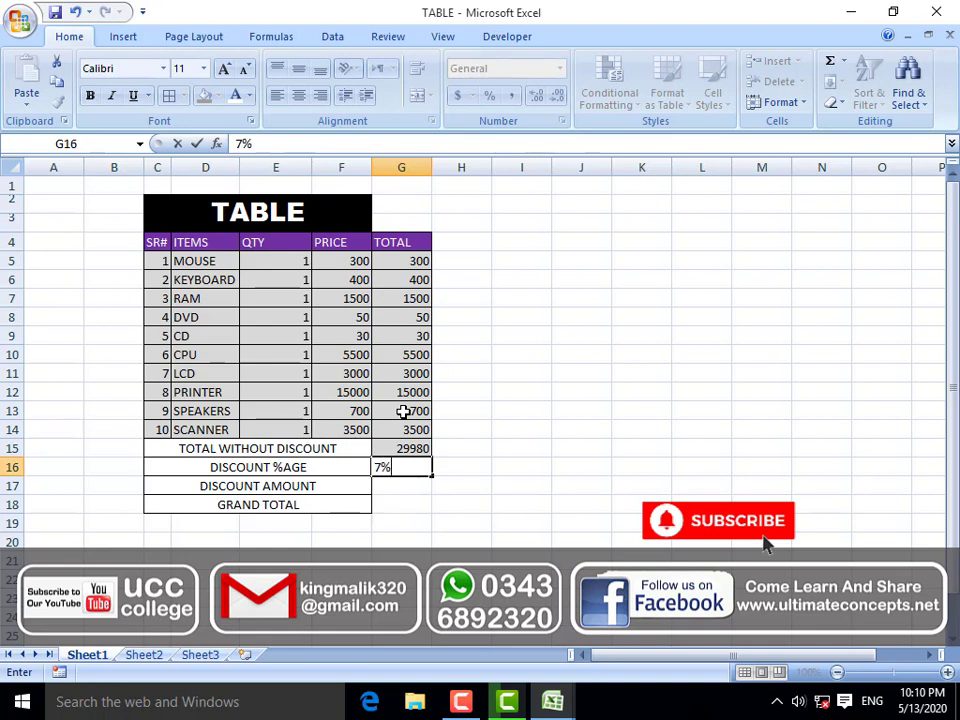
text(%)
key(ctrl+Return)
key(Up)
key(Down)
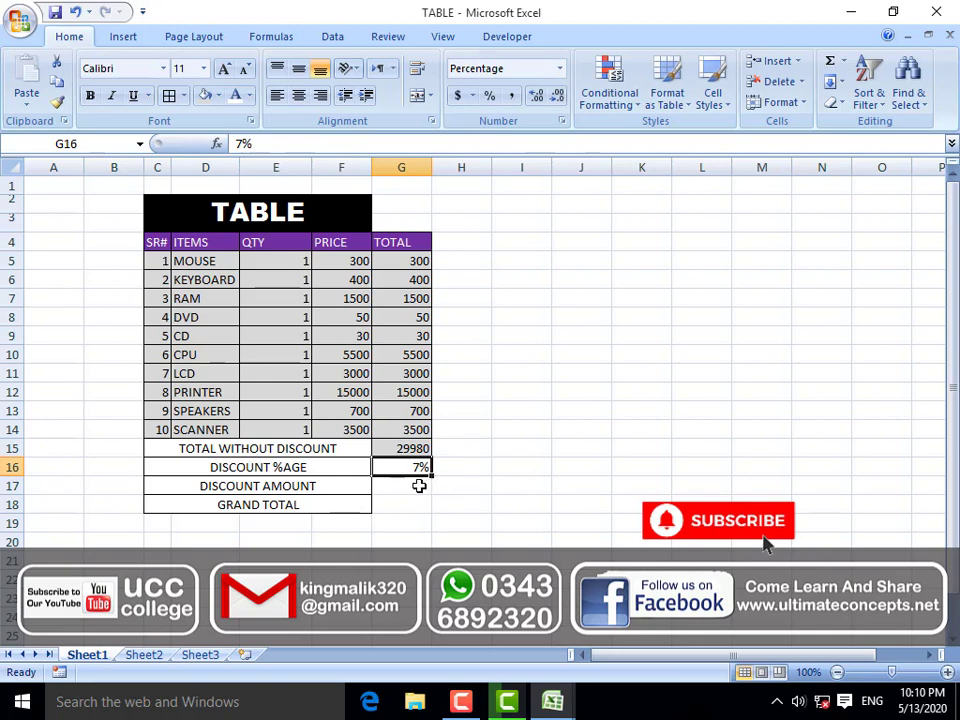
Enter the formula =G16*G15 in cell G17 to calculate the discount amount.
click(419, 485)
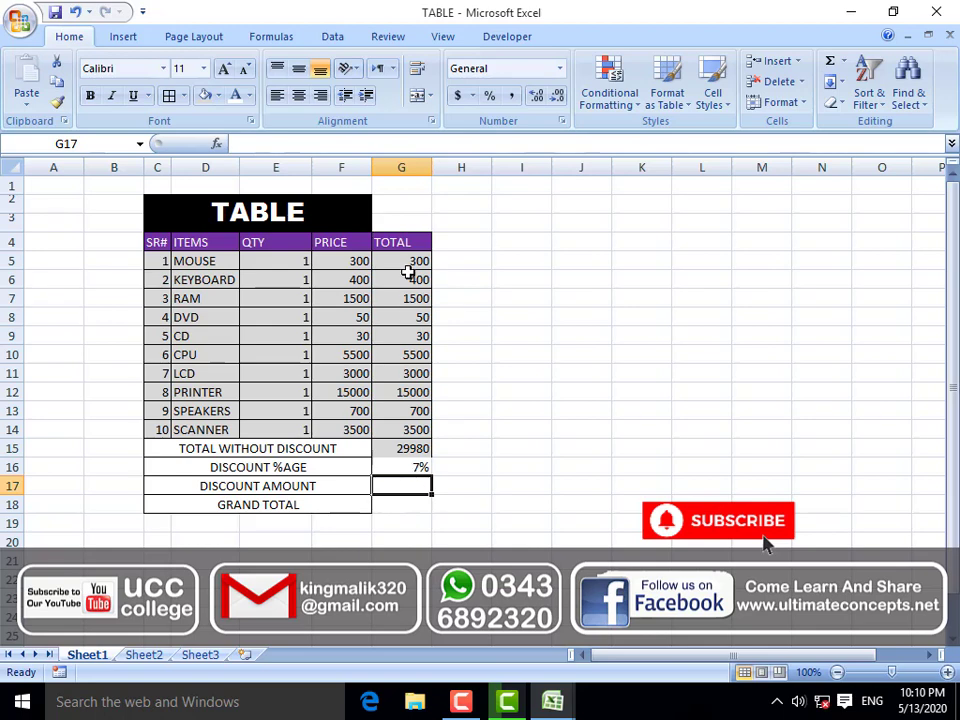
click(410, 263)
click(419, 317)
click(392, 486)
text(=)
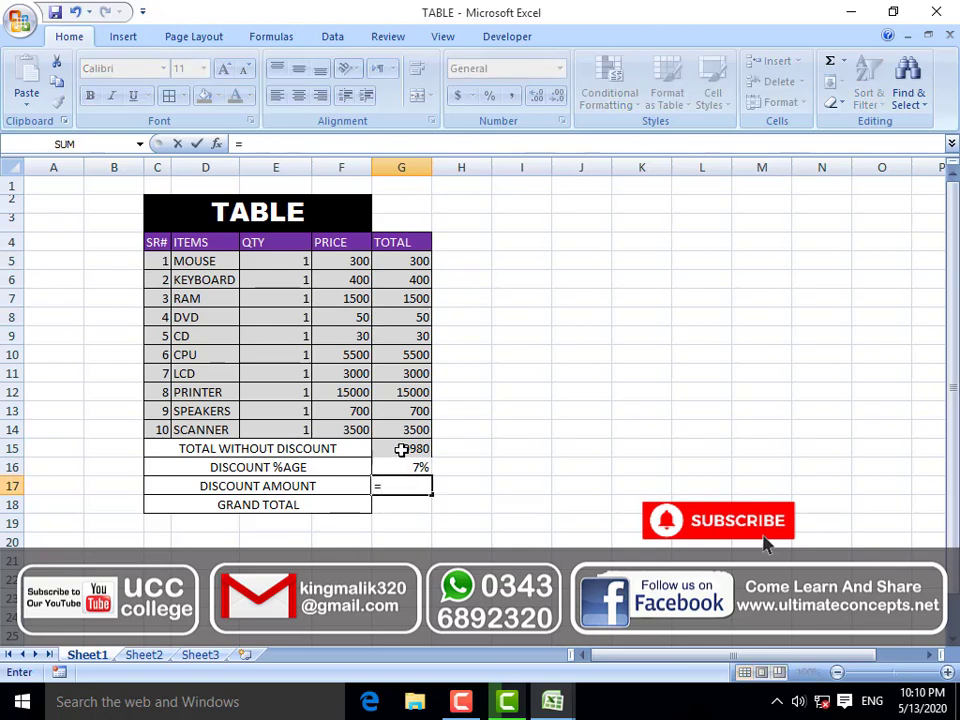
click(411, 467)
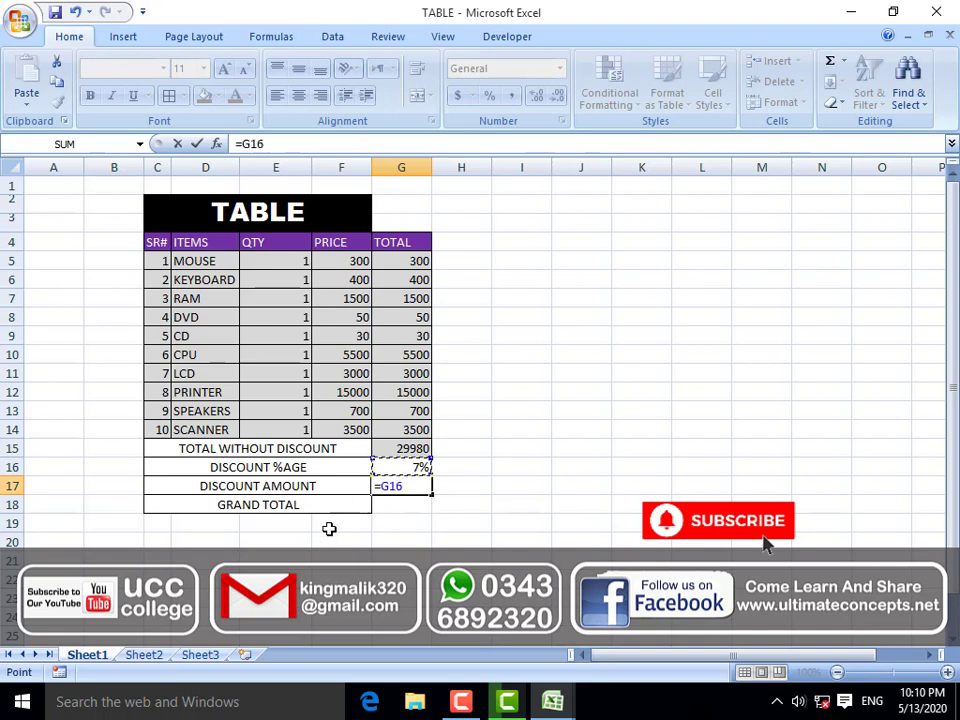
text(*)
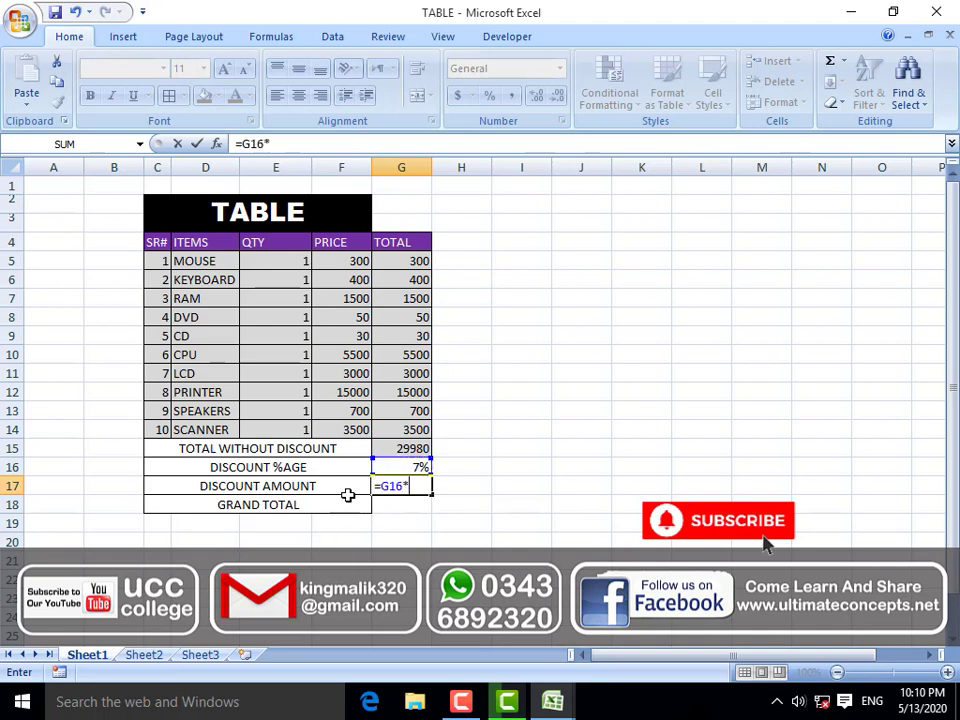
click(406, 448)
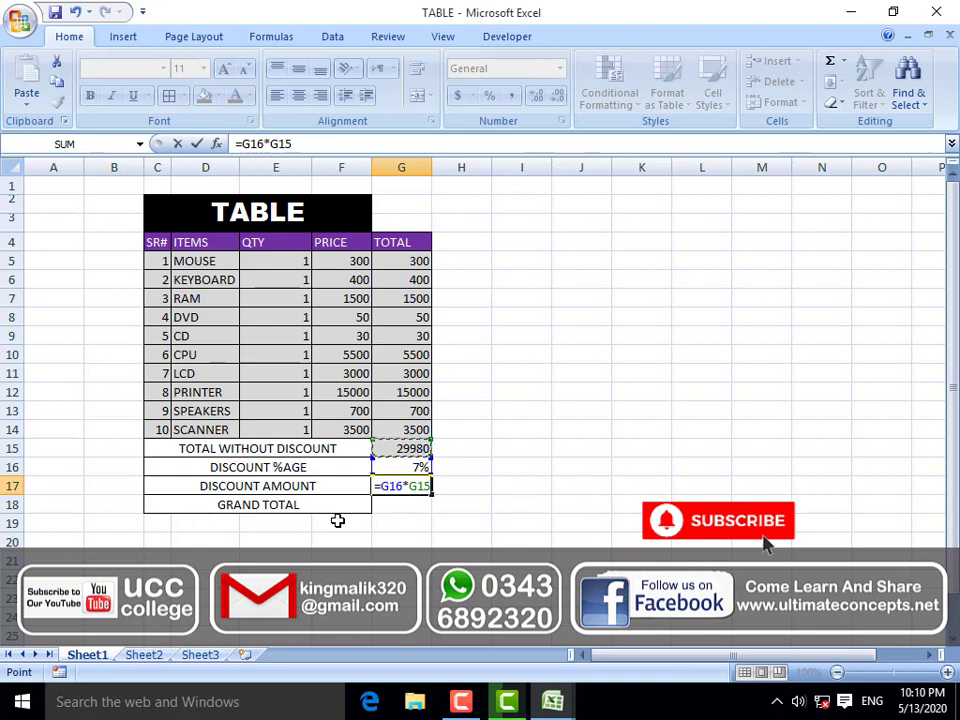
key(Return)
key(Up)
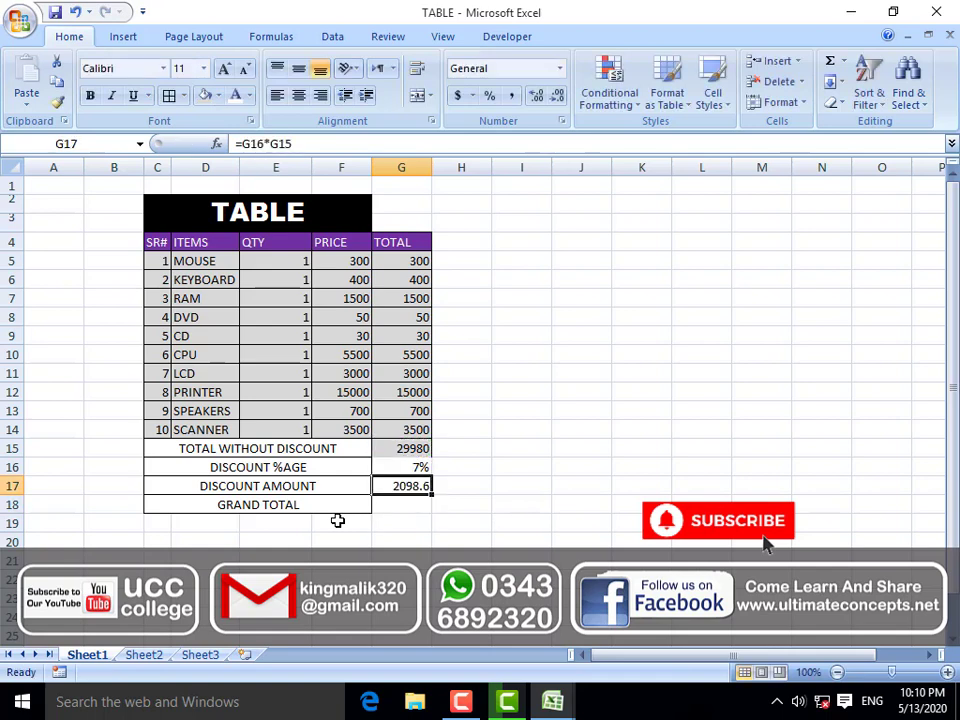
Enter the formula =G15-G17 in cell G18 to calculate the grand total.
click(397, 507)
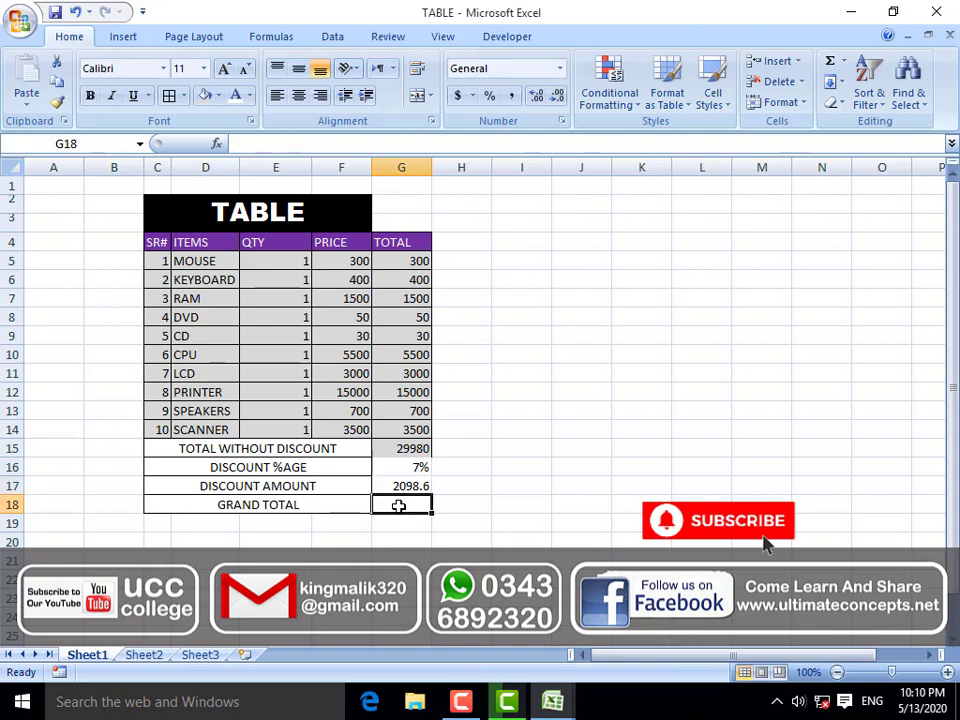
text(=)
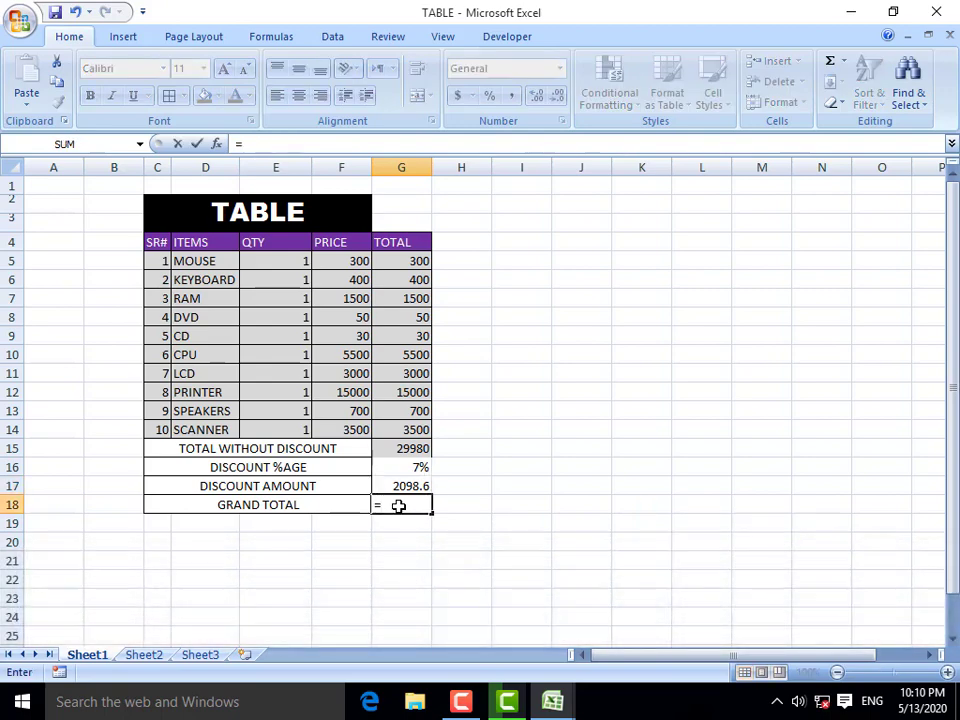
click(416, 448)
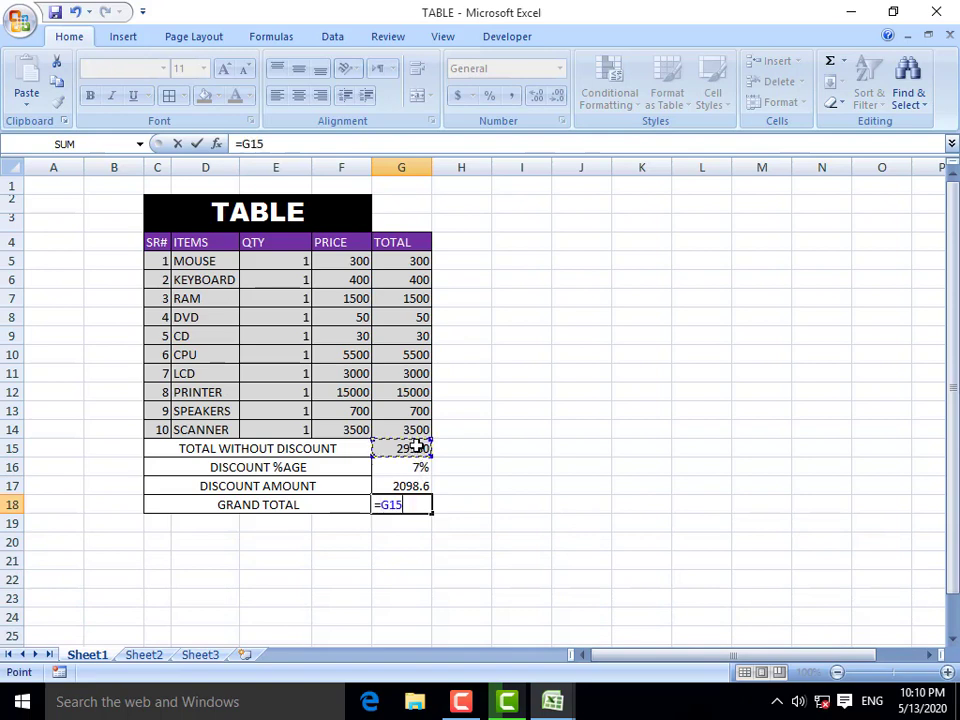
text(-)
click(420, 485)
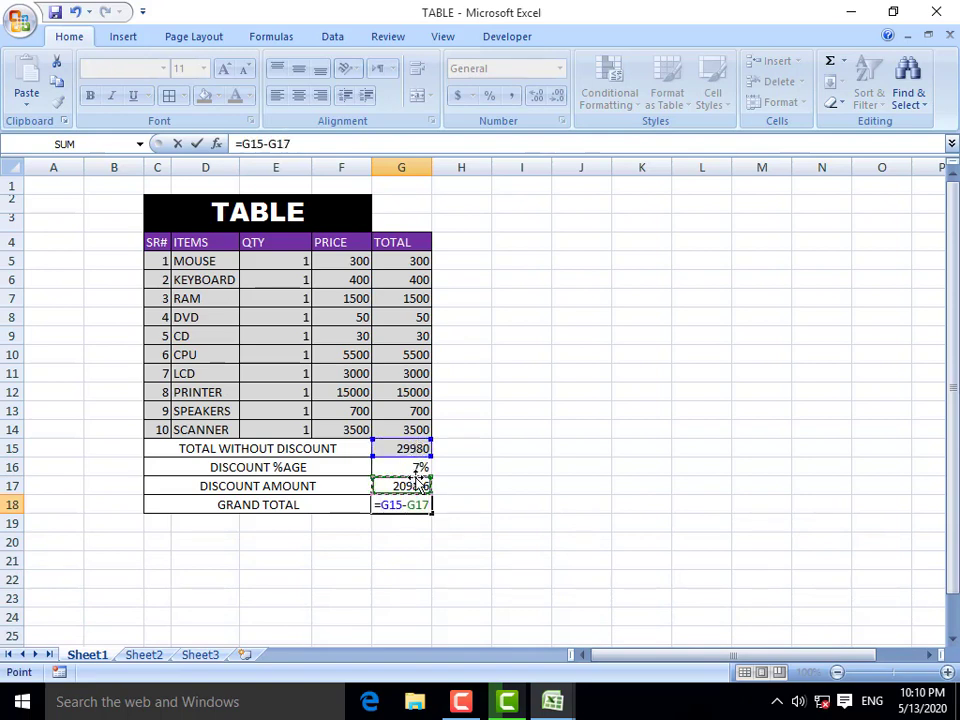
key(Return)
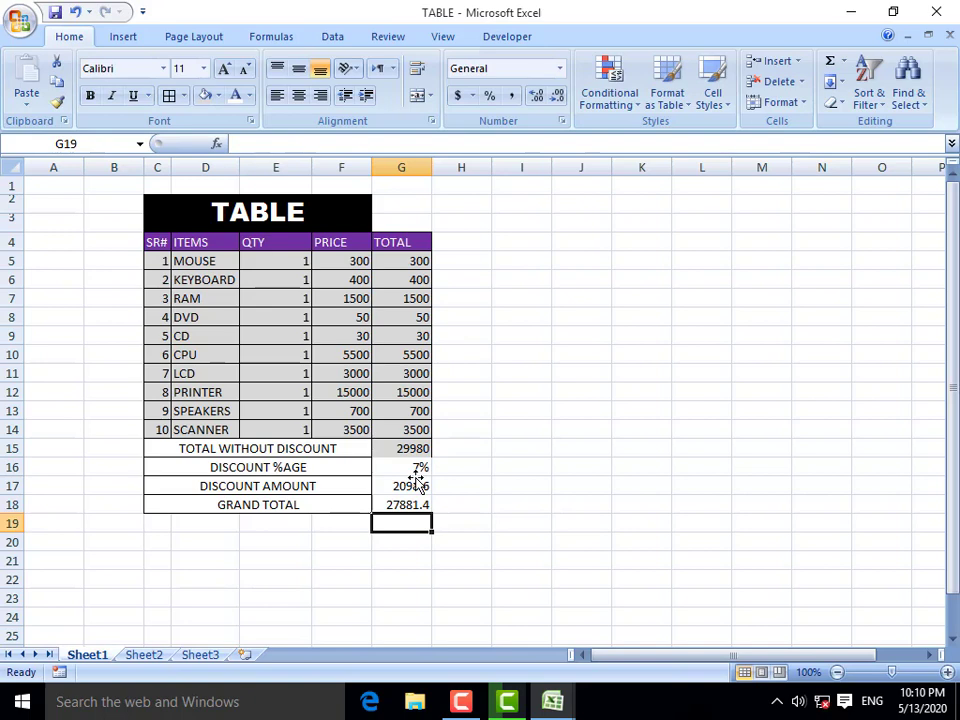
click(284, 507)
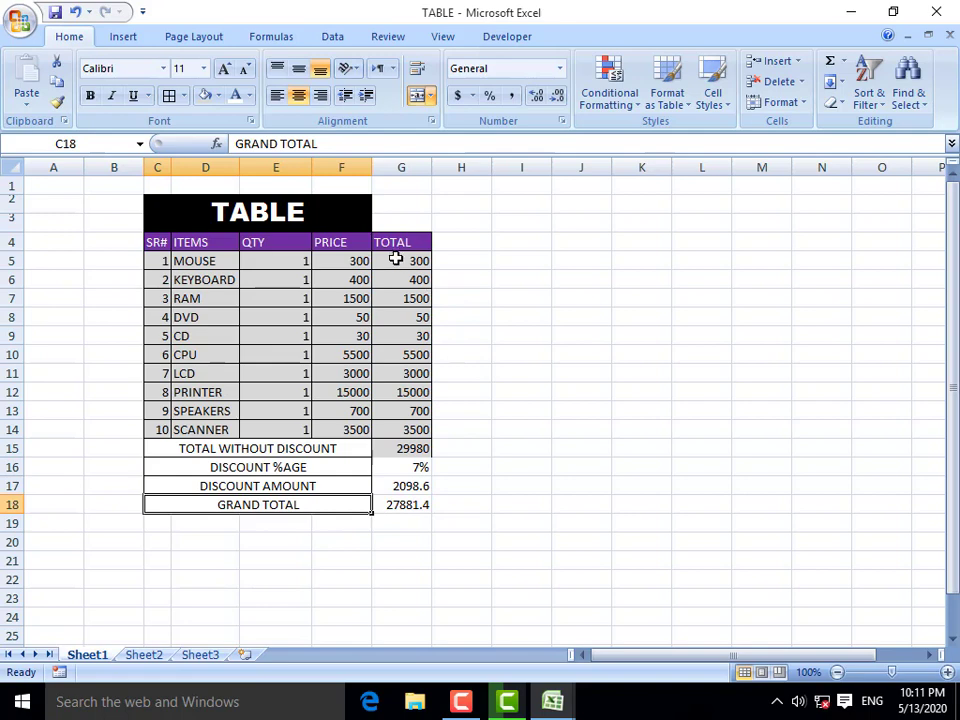
Replace the MOUSE total in cell G5 with the formula =PRODUCT(E5:F5).
click(396, 259)
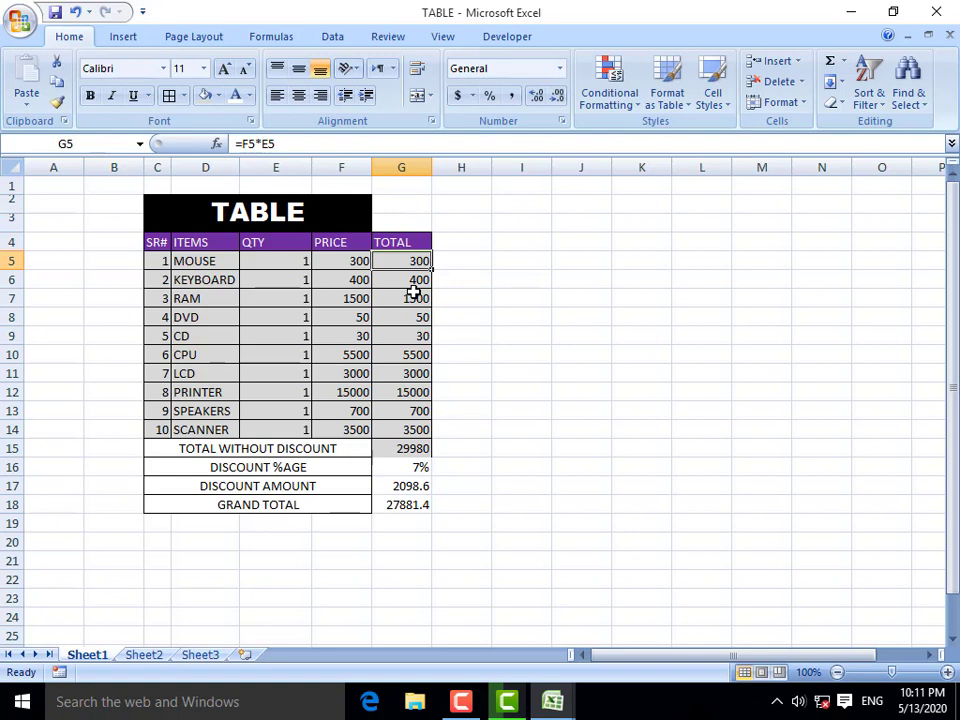
text(=PR)
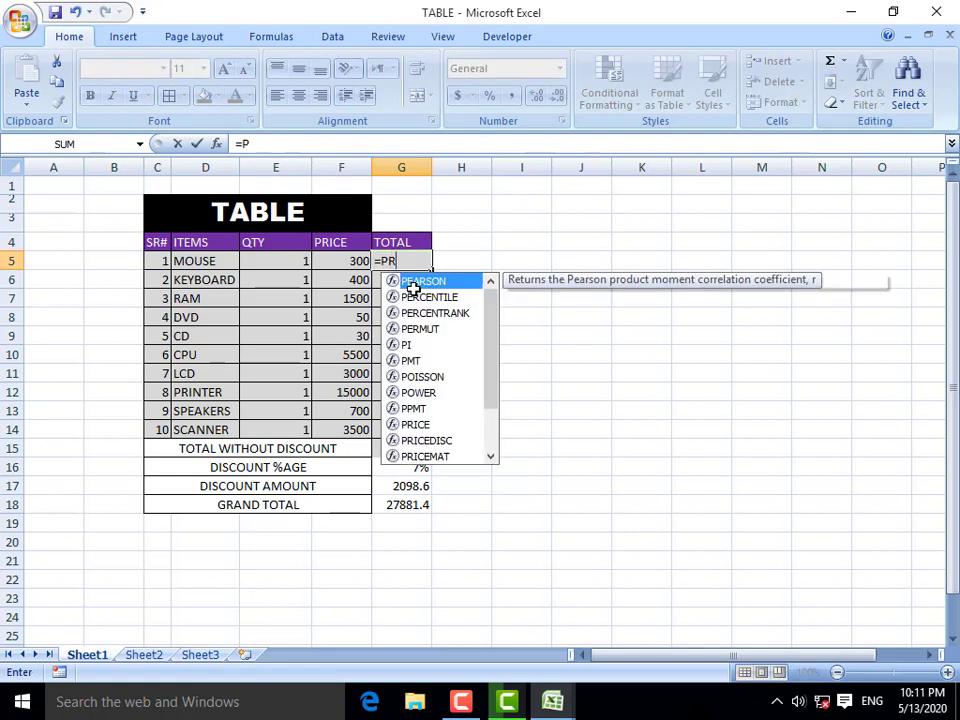
text(ODUC)
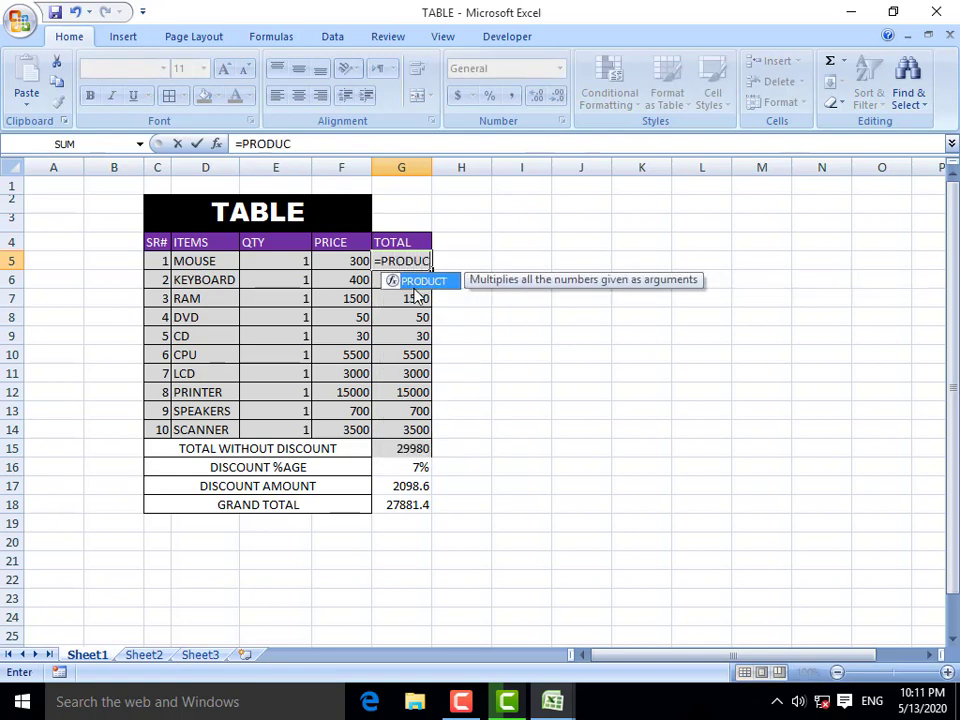
text(T()
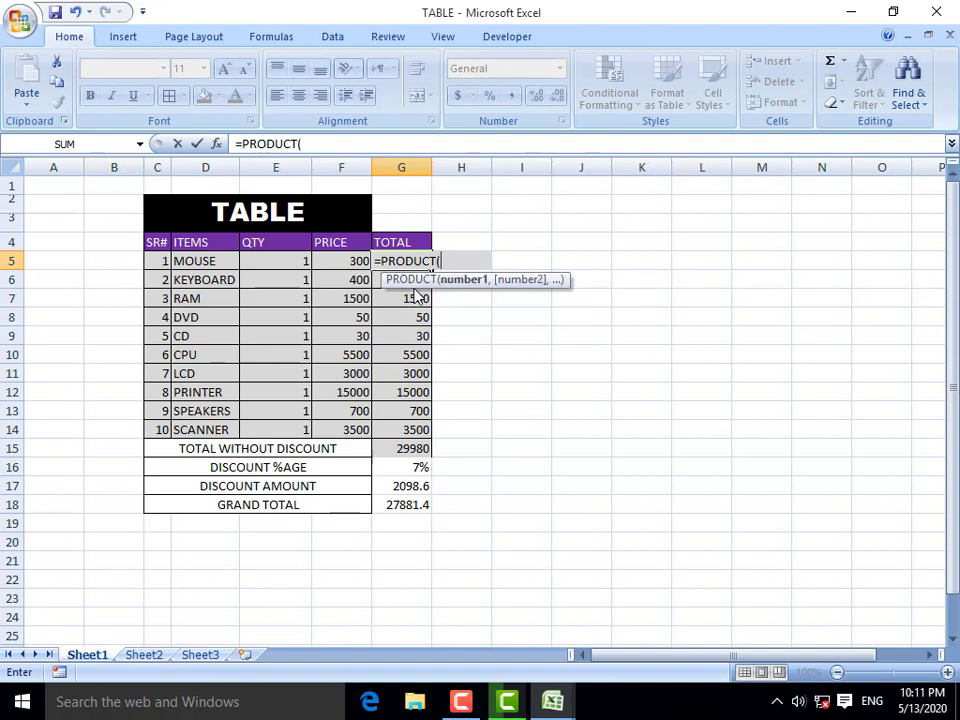
click(304, 259)
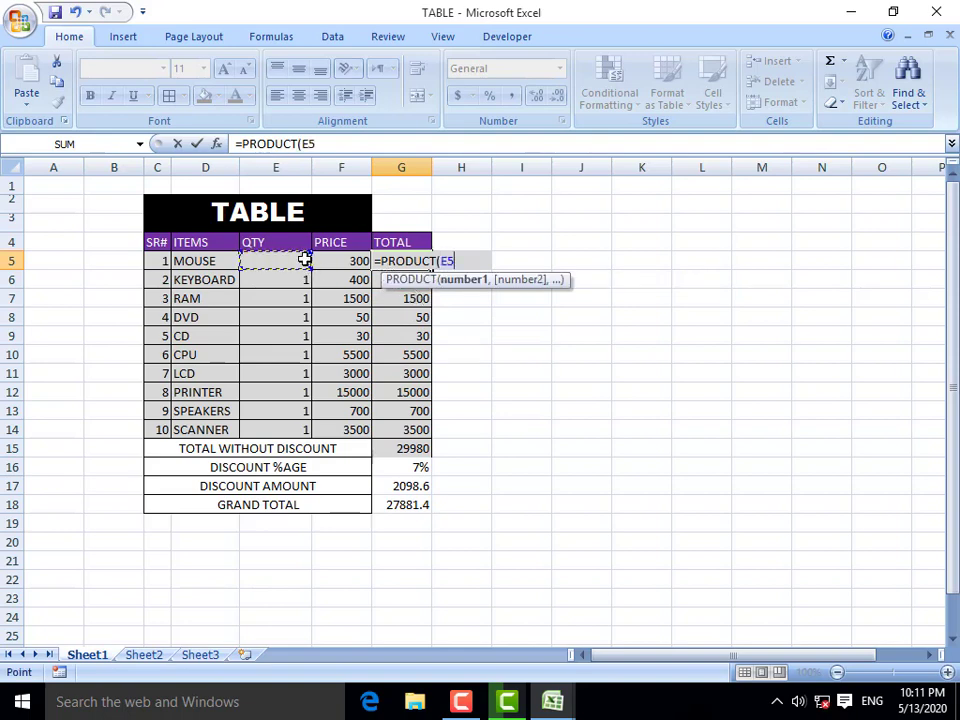
drag(304, 259, 320, 259)
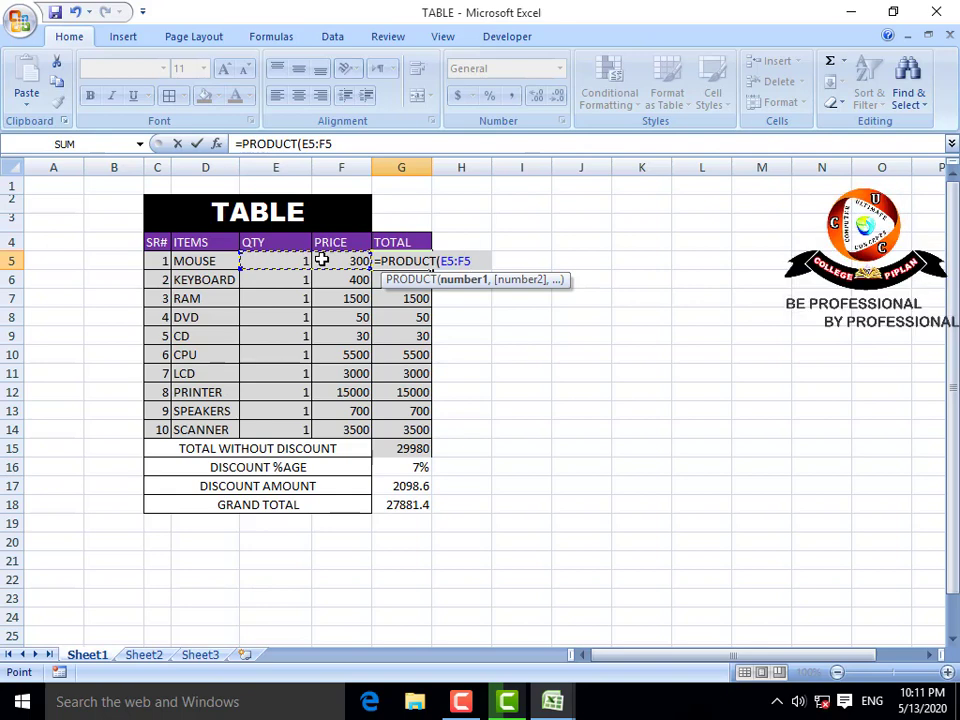
key(Return)
Copy the PRODUCT formula from G5 down through G14 for the remaining items.
click(418, 263)
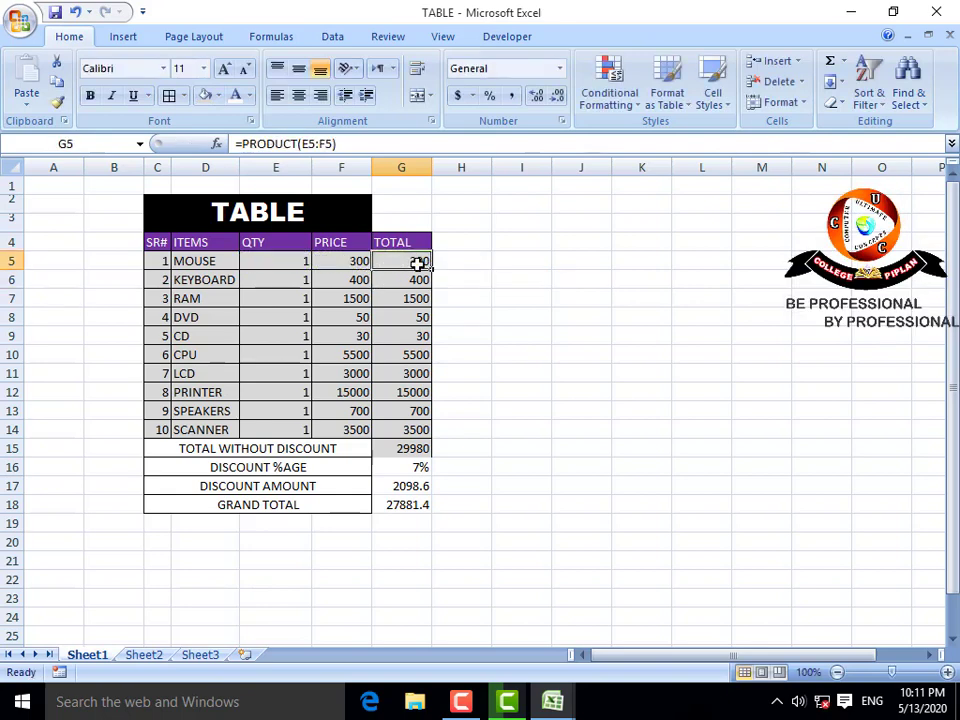
drag(432, 268, 432, 433)
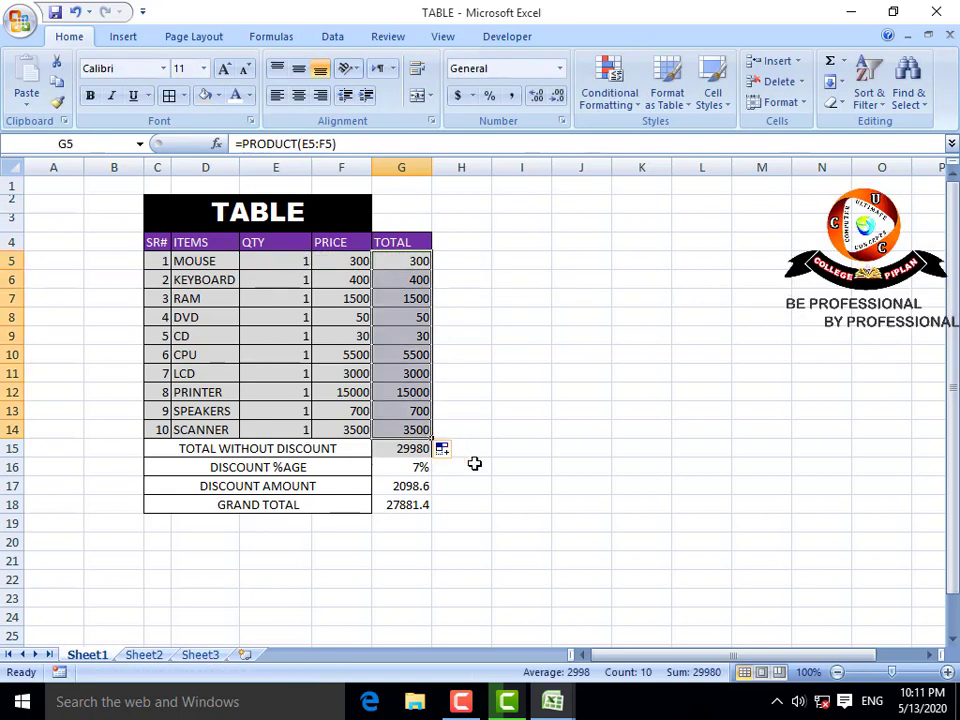
click(488, 390)
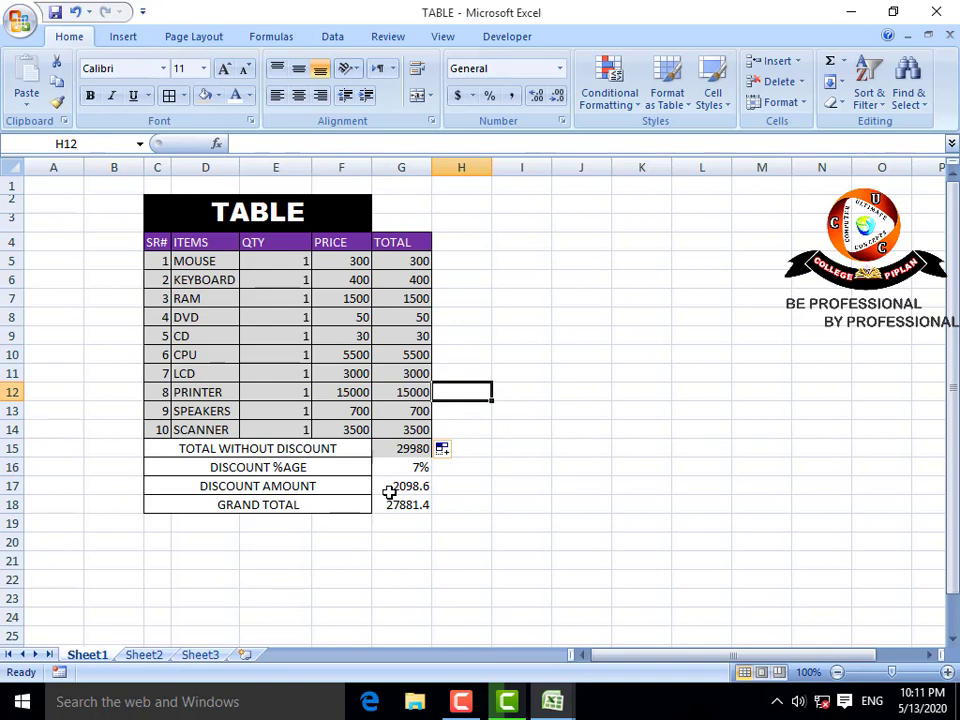
Unmerge the TABLE title and merge and center it again across C2:G3 so it spans the TOTAL column.
click(349, 214)
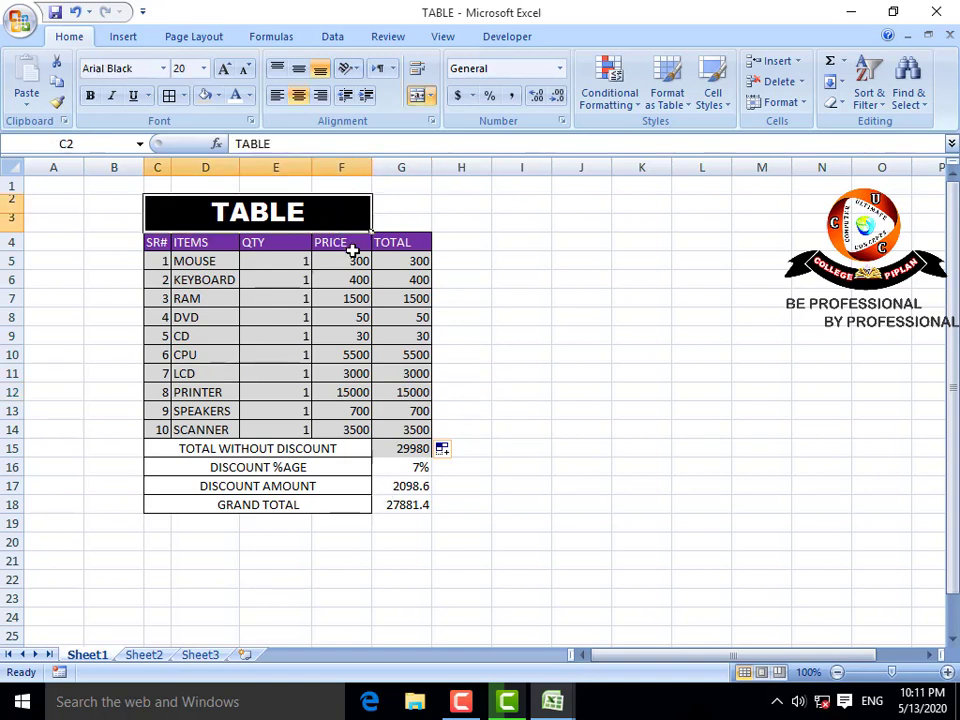
click(400, 175)
click(399, 246)
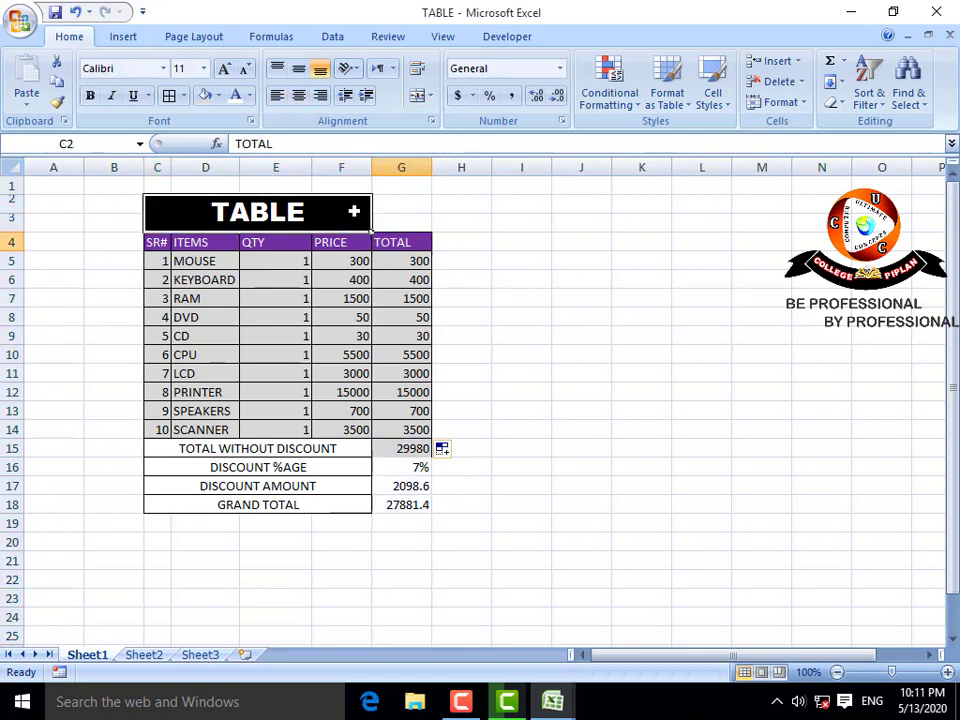
click(354, 211)
click(418, 95)
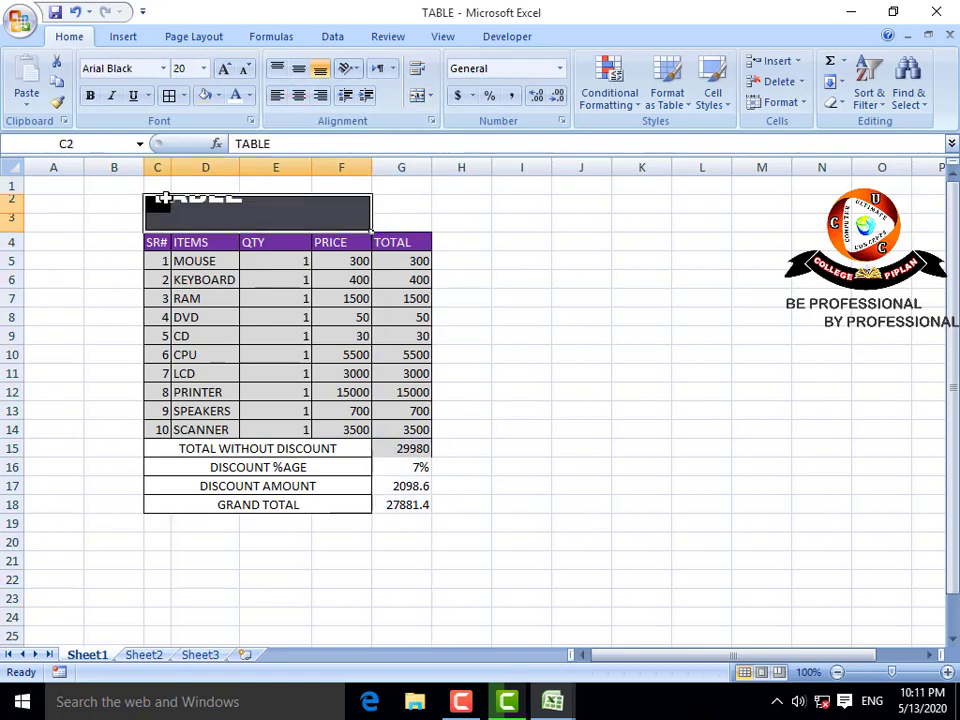
drag(163, 197, 392, 219)
click(418, 95)
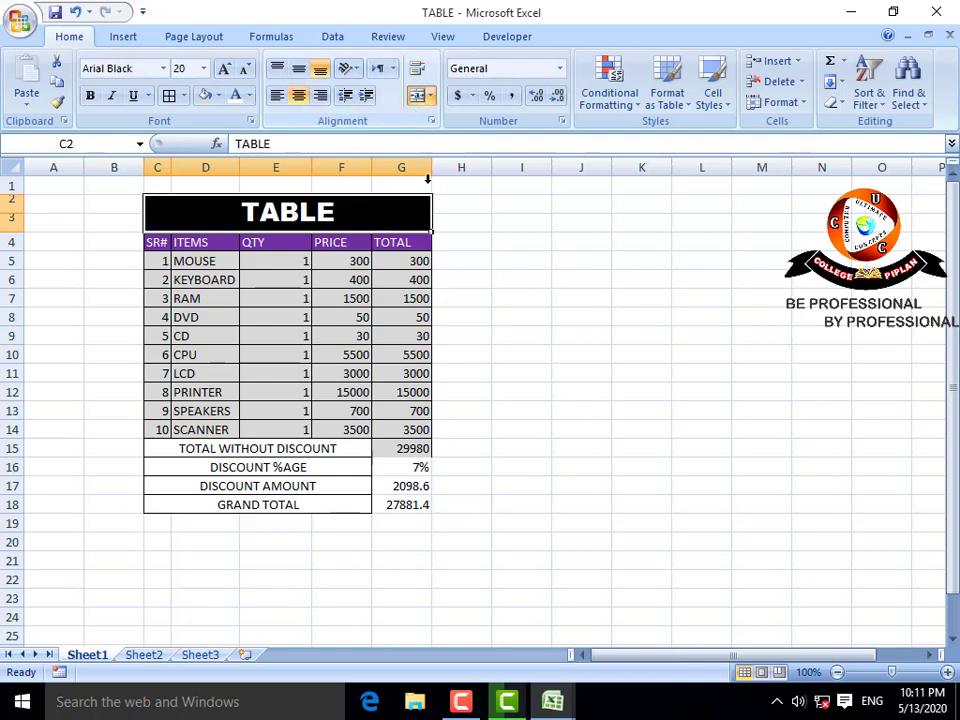
click(521, 317)
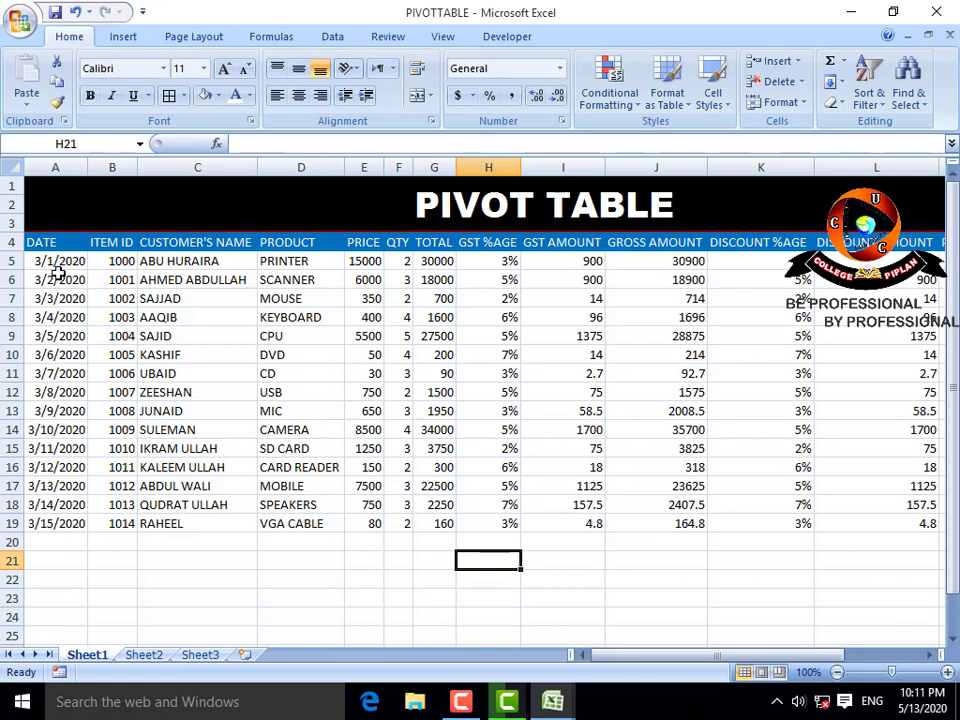
Examine the date, item ID, customer's name and product columns of the PIVOTTABLE workbook's sales data.
click(46, 167)
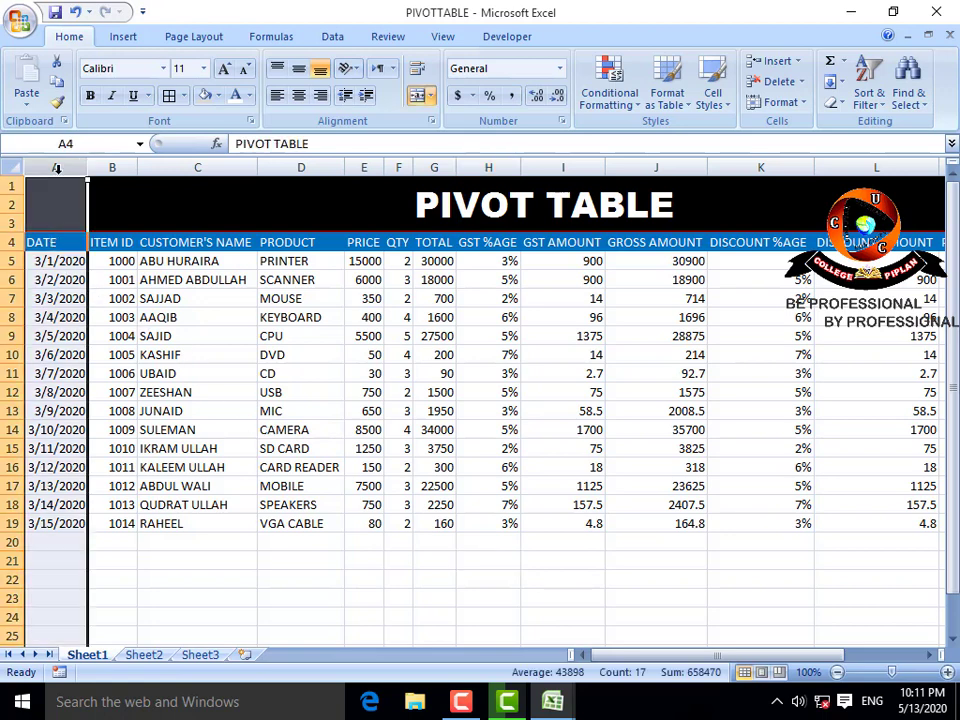
click(58, 274)
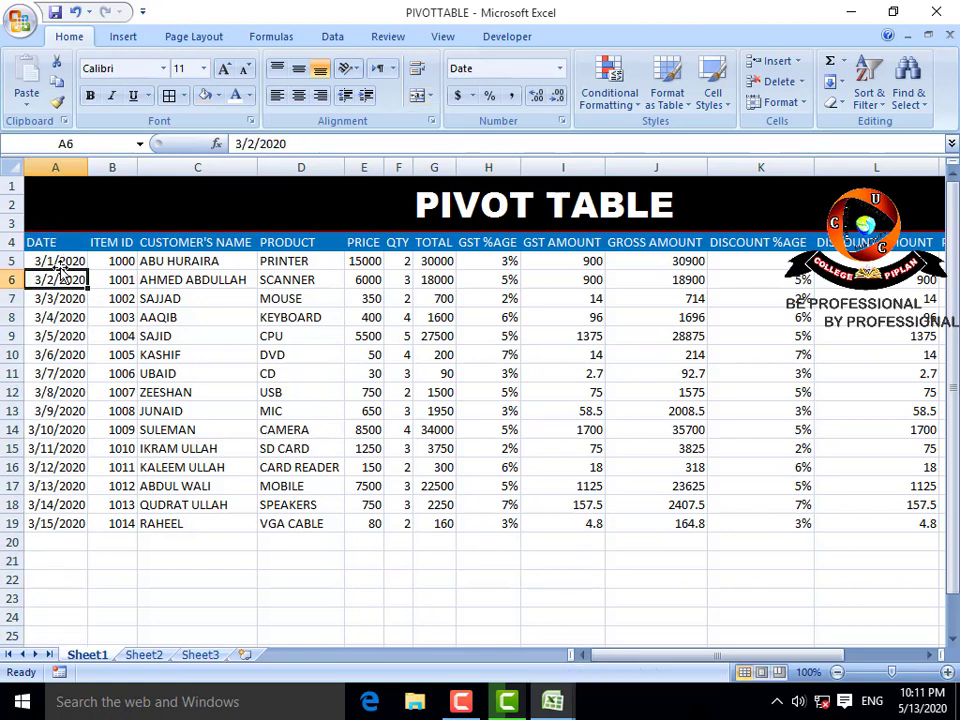
click(111, 167)
click(111, 262)
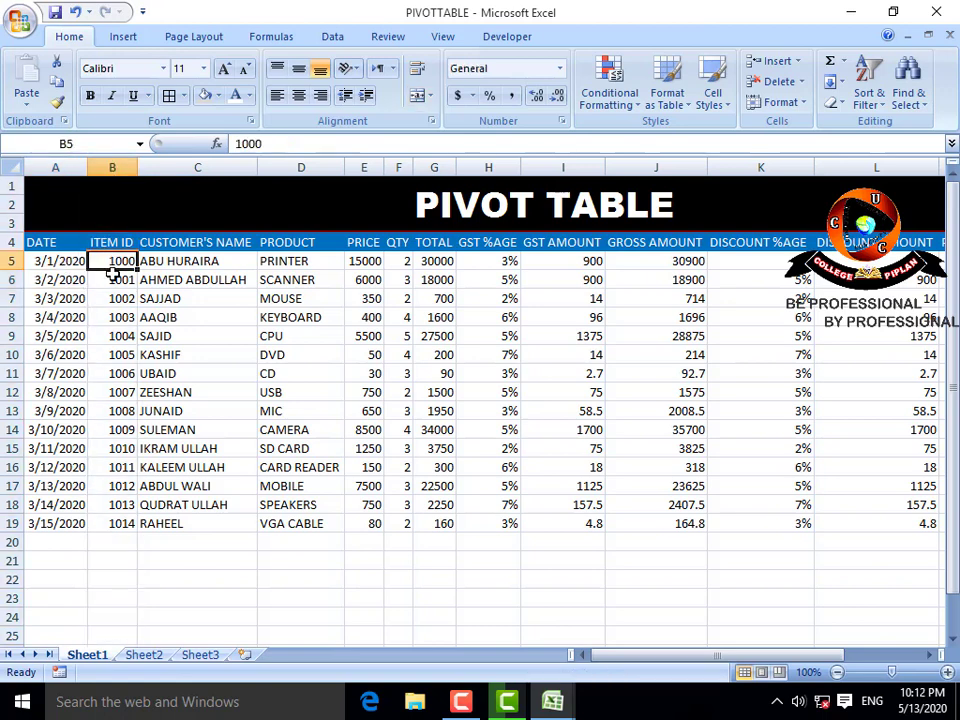
click(113, 280)
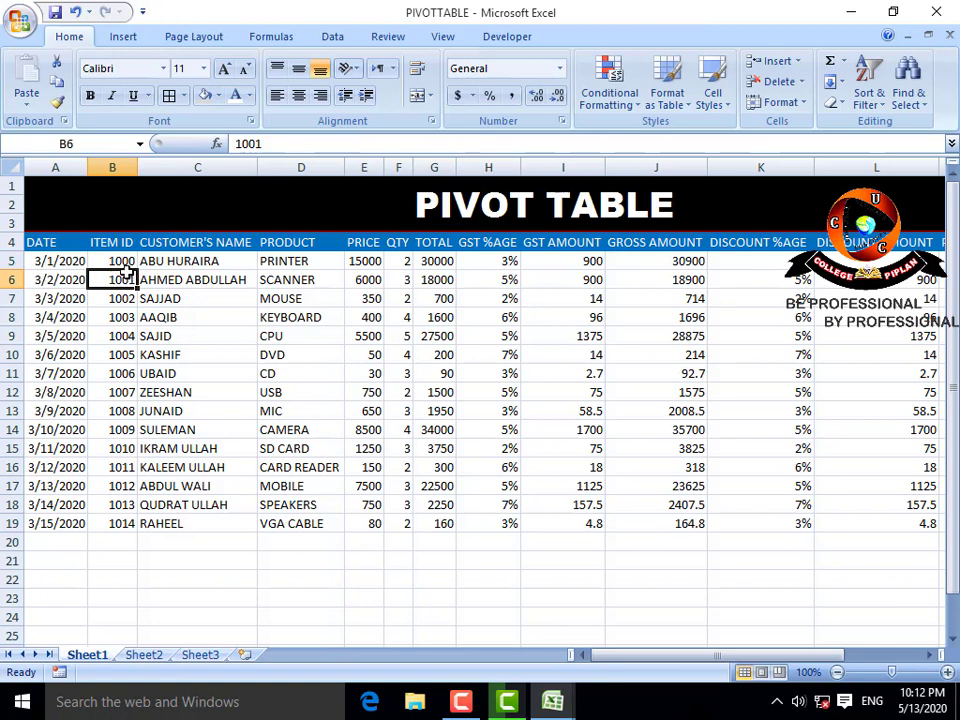
click(122, 261)
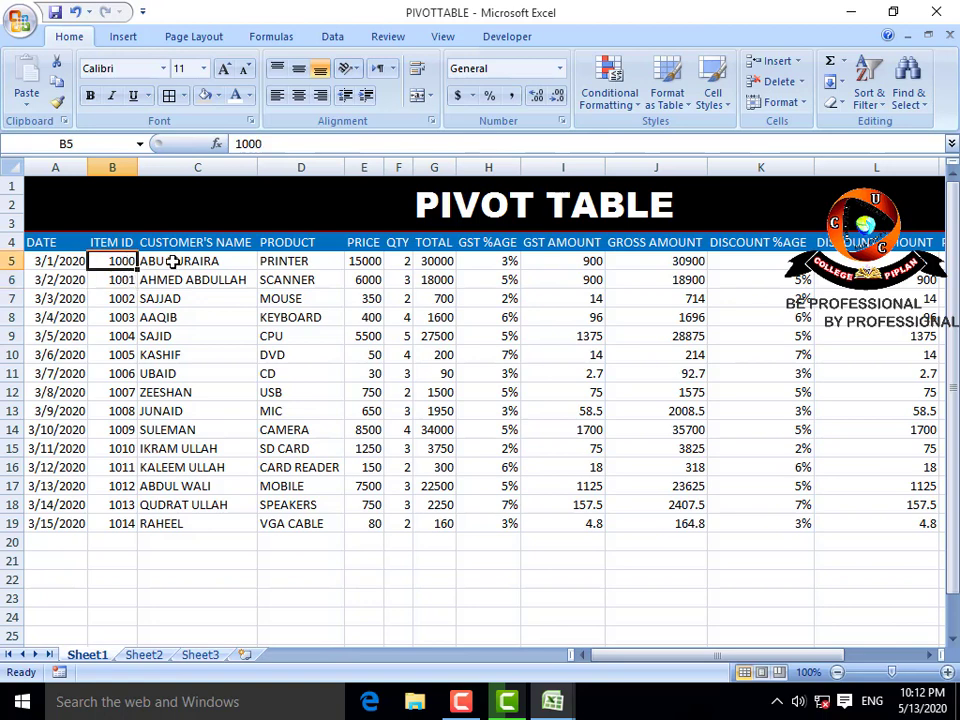
click(170, 261)
click(198, 167)
click(206, 298)
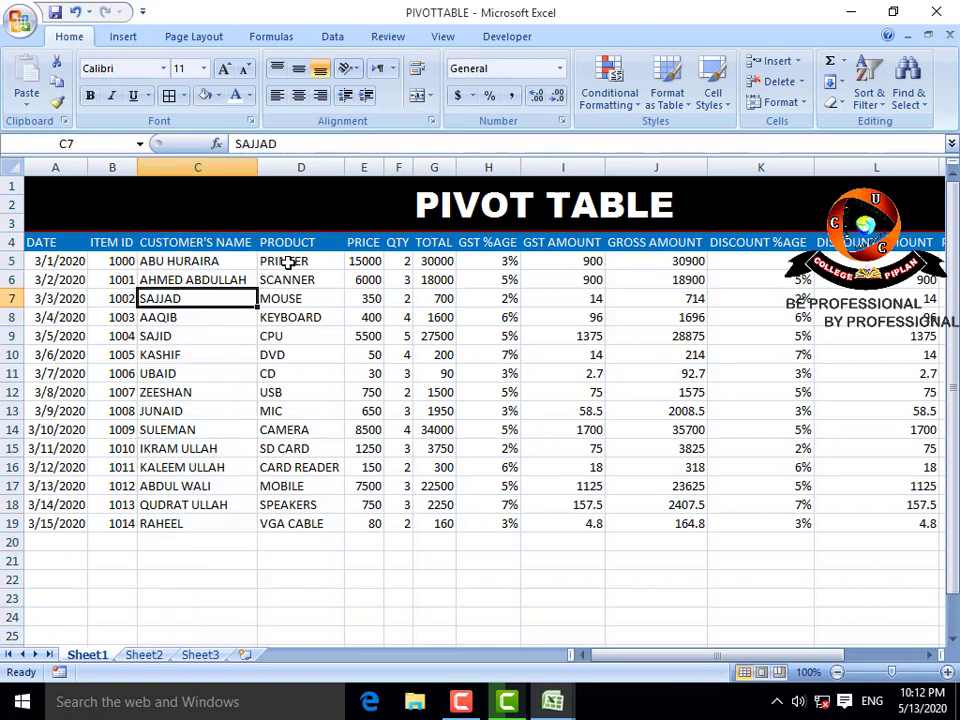
click(291, 262)
click(302, 278)
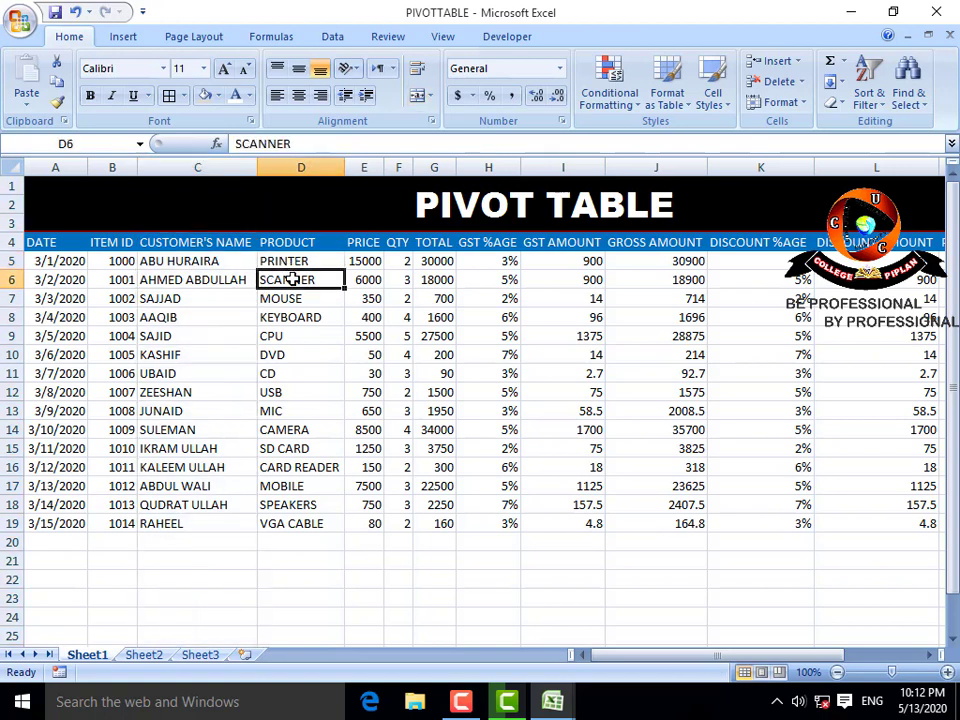
click(291, 262)
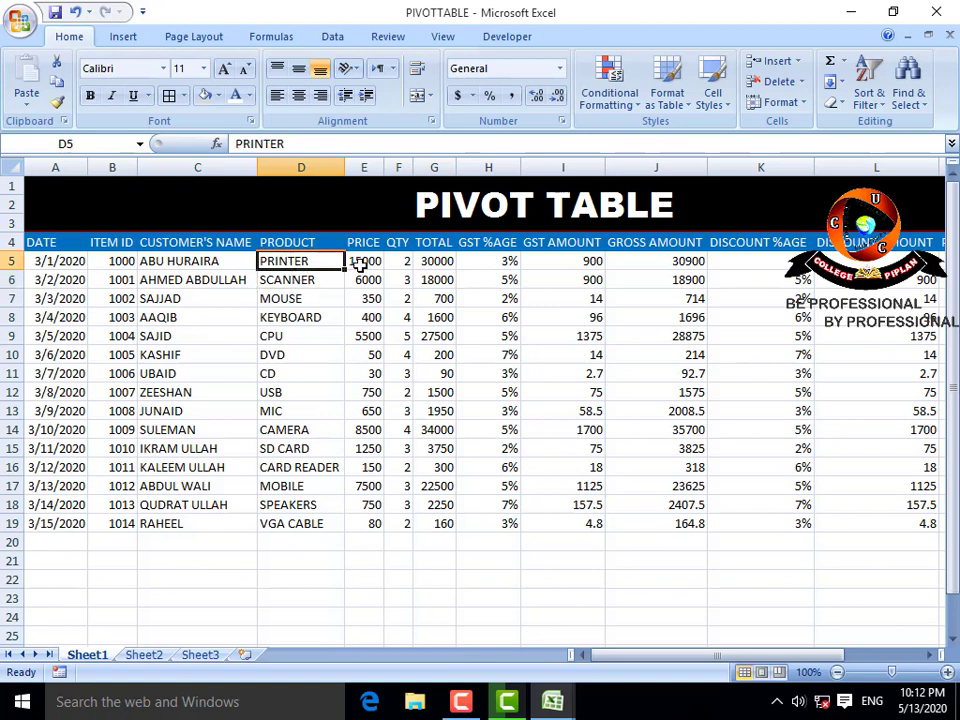
Examine the PRINTER row's price, quantity, total formula and GST percentage in E5:H5.
click(363, 262)
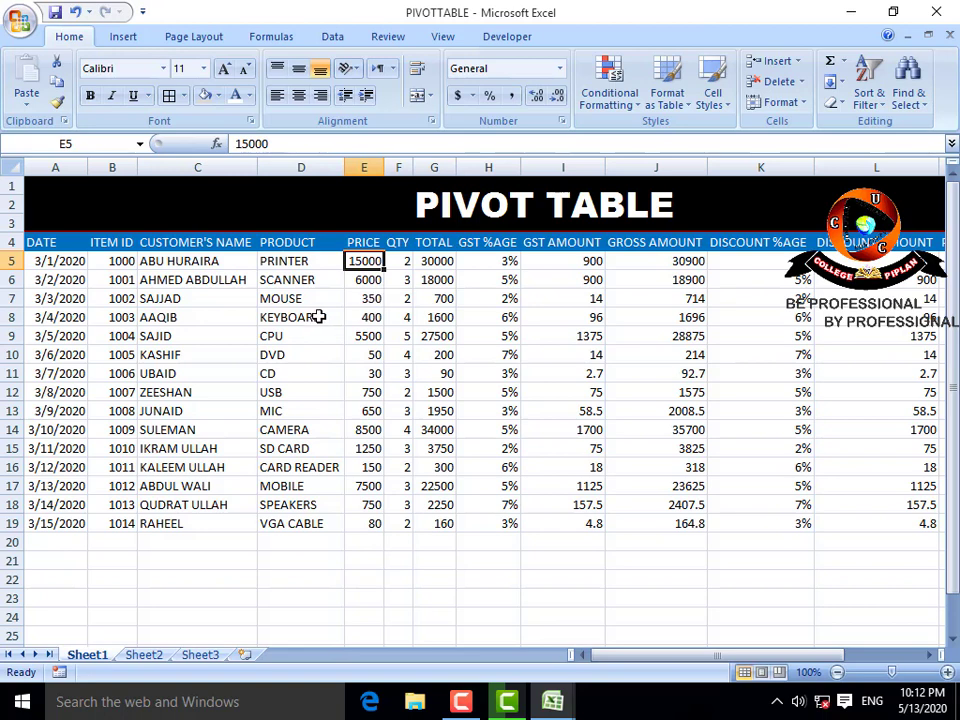
click(398, 264)
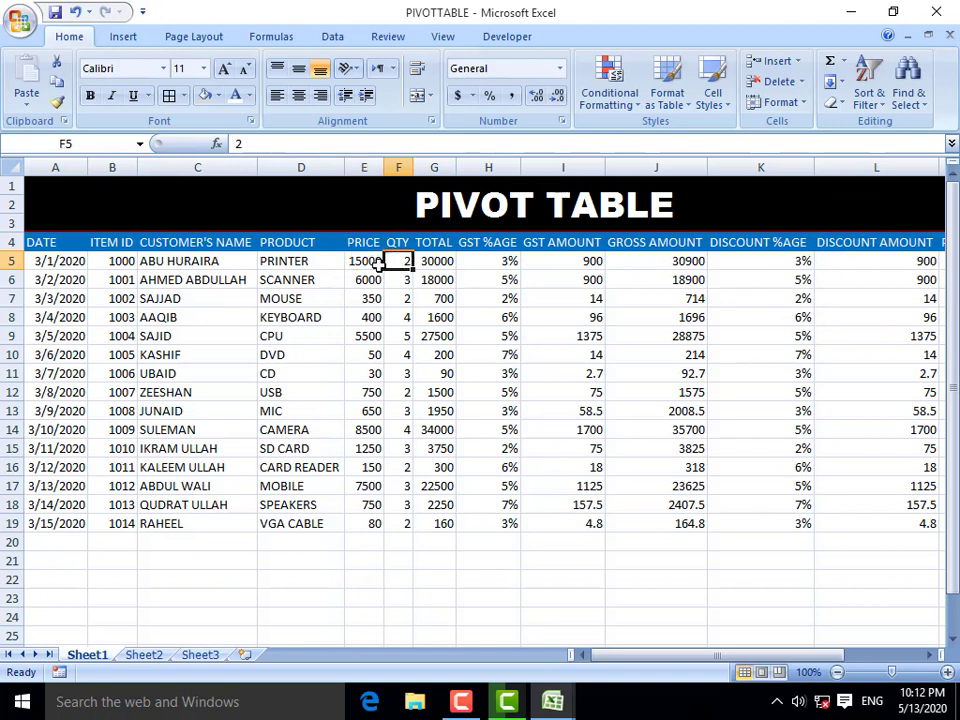
click(375, 264)
click(401, 264)
click(425, 260)
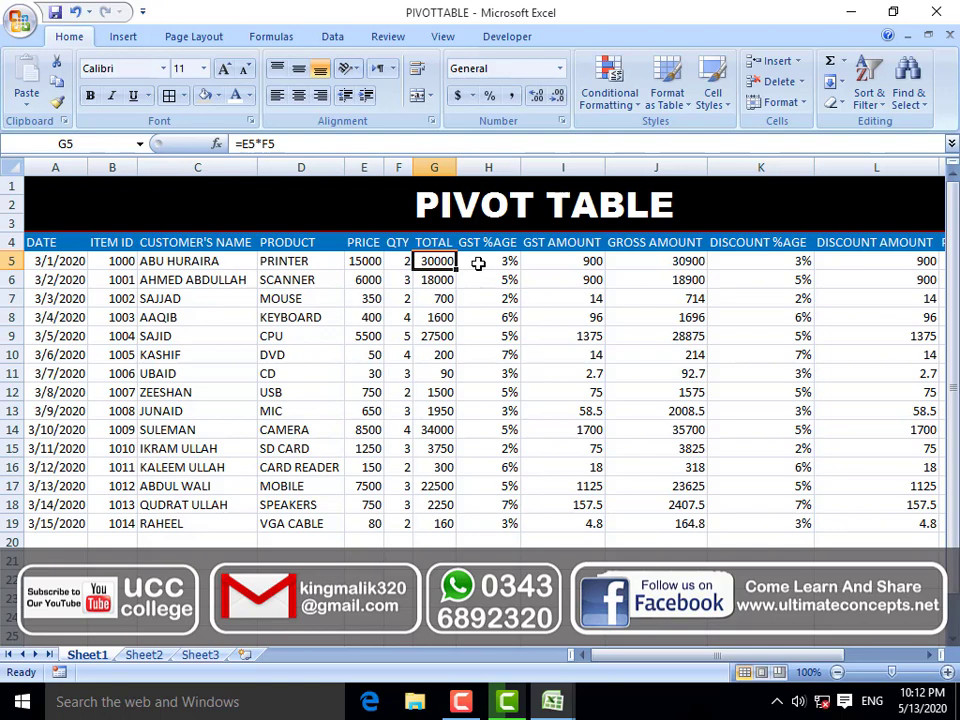
click(479, 263)
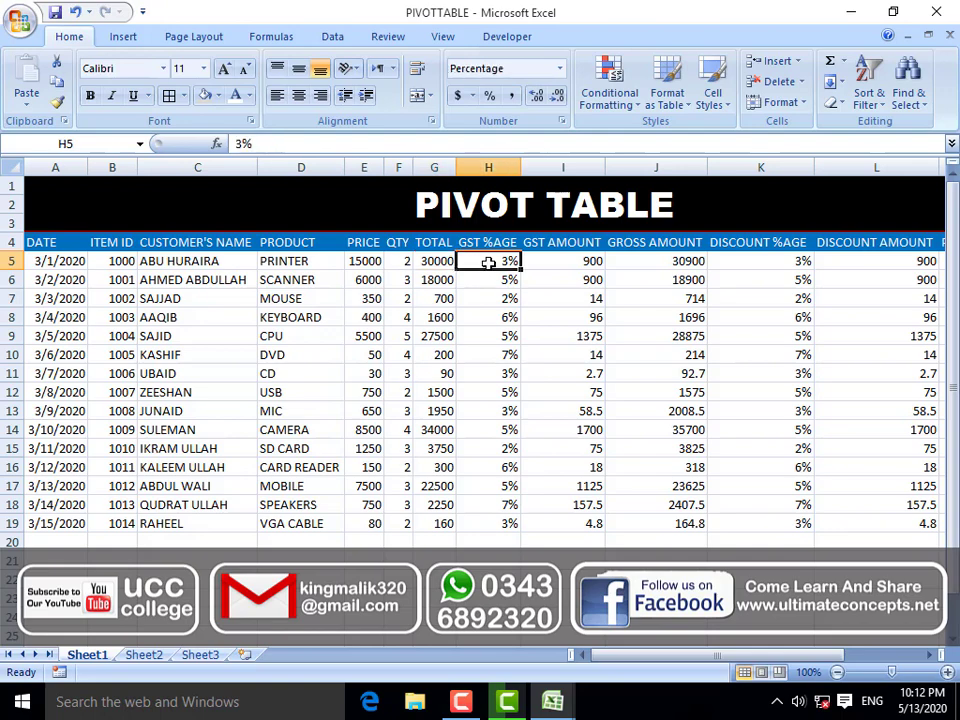
click(435, 261)
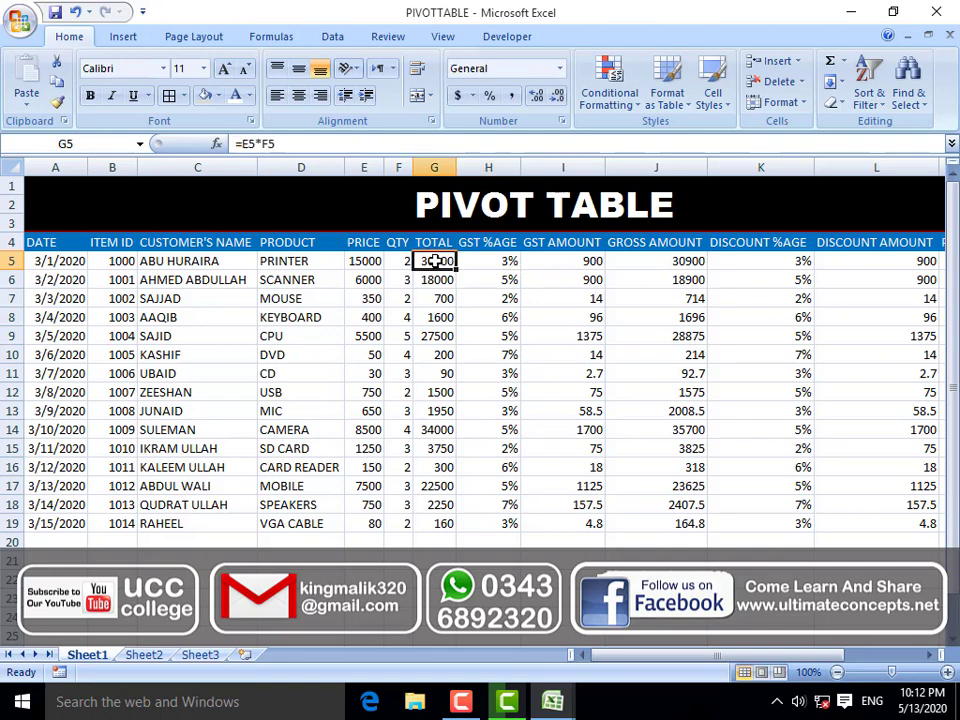
click(370, 261)
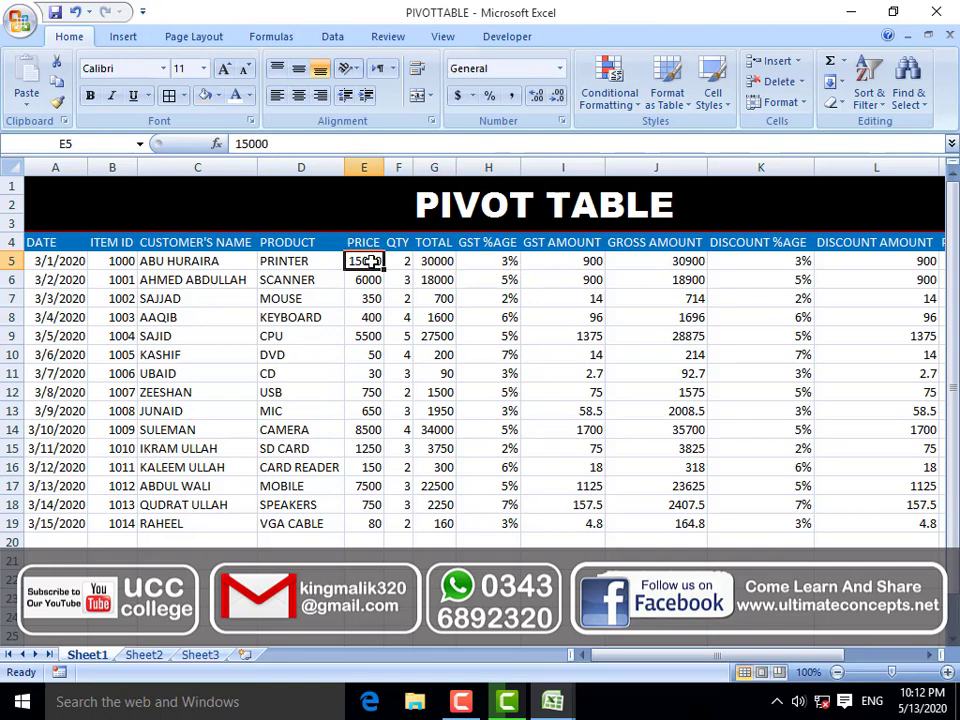
click(440, 262)
click(478, 258)
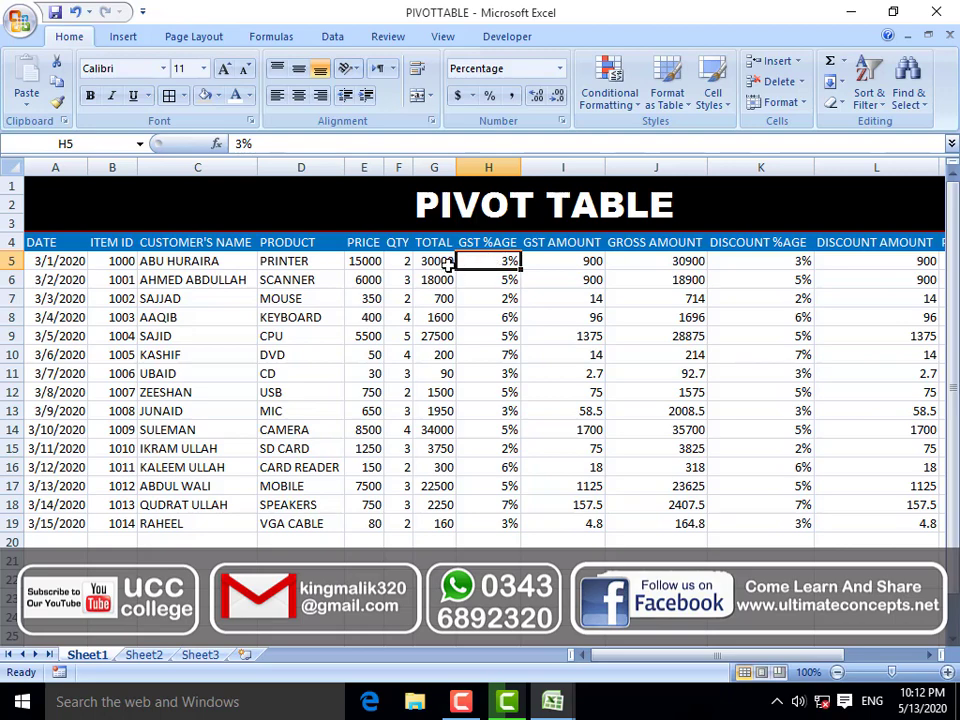
Examine how the PRINTER row's GST amount formula in I5 uses the total in G5 and the GST percentage in H5.
key(Left)
click(473, 261)
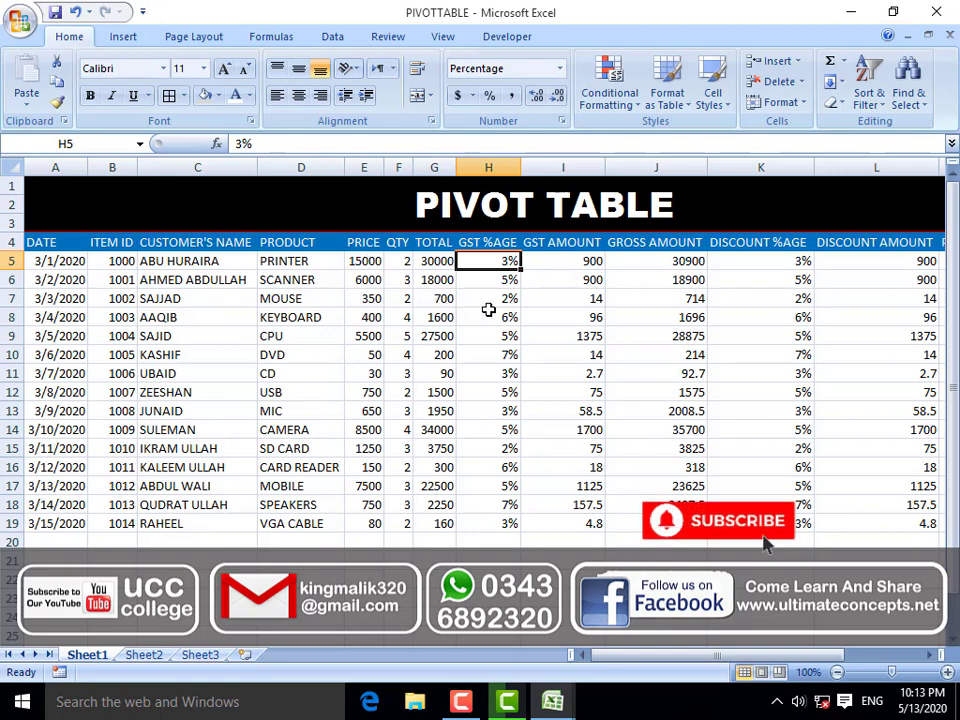
click(555, 262)
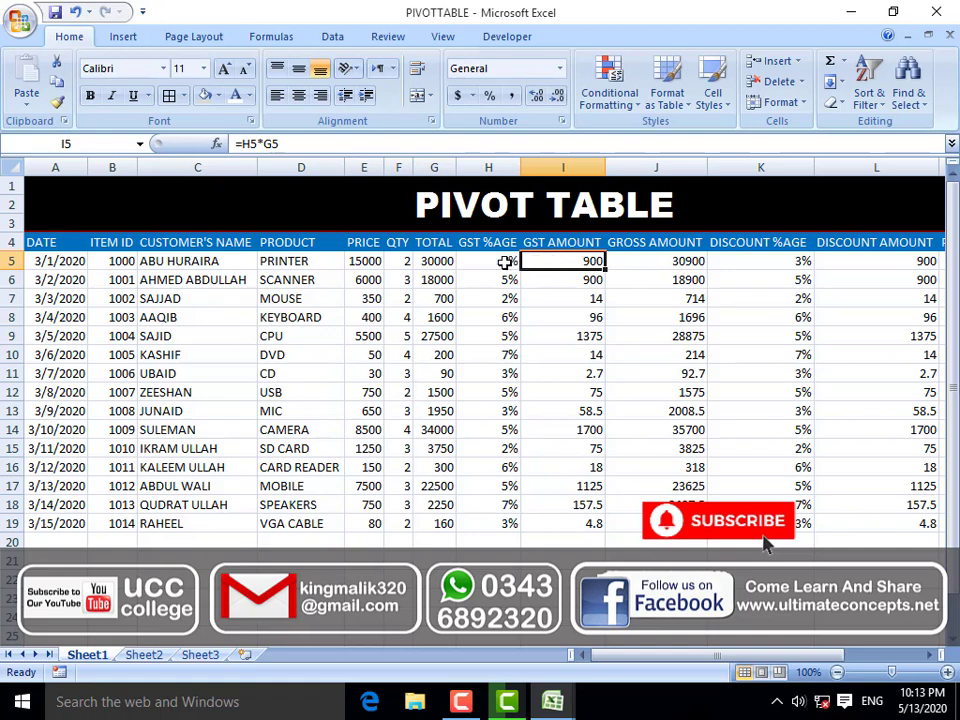
click(505, 262)
click(548, 266)
click(440, 262)
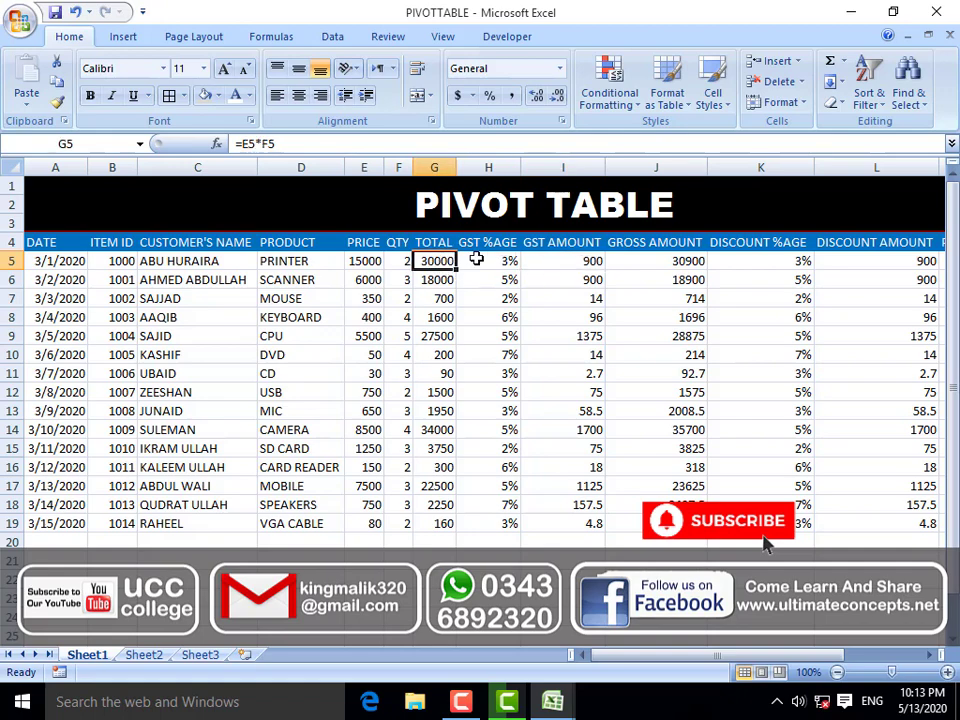
click(495, 257)
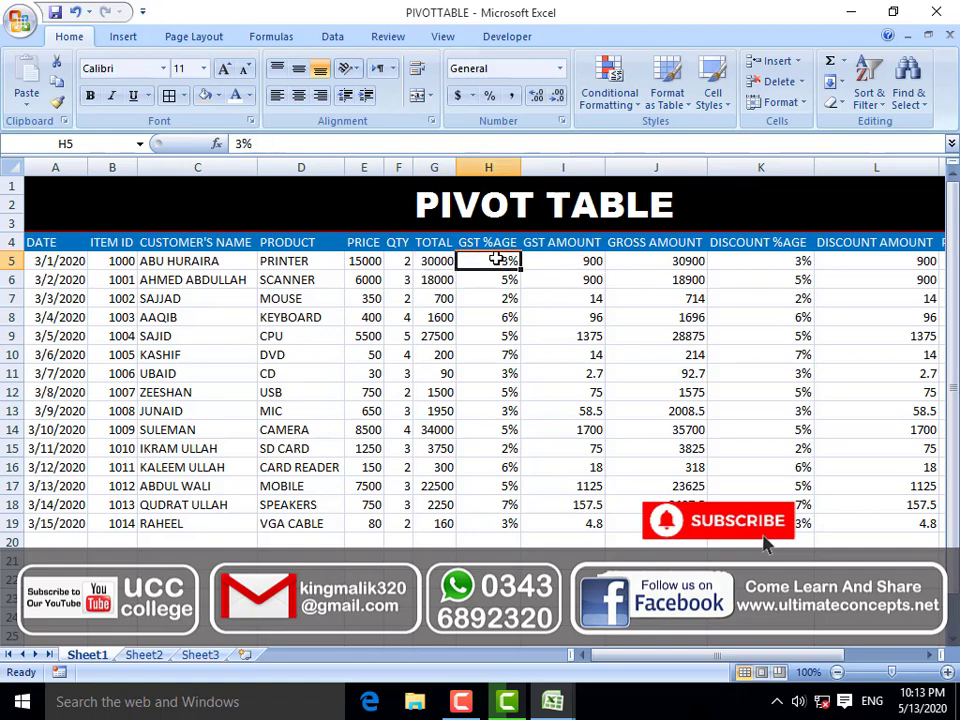
click(564, 266)
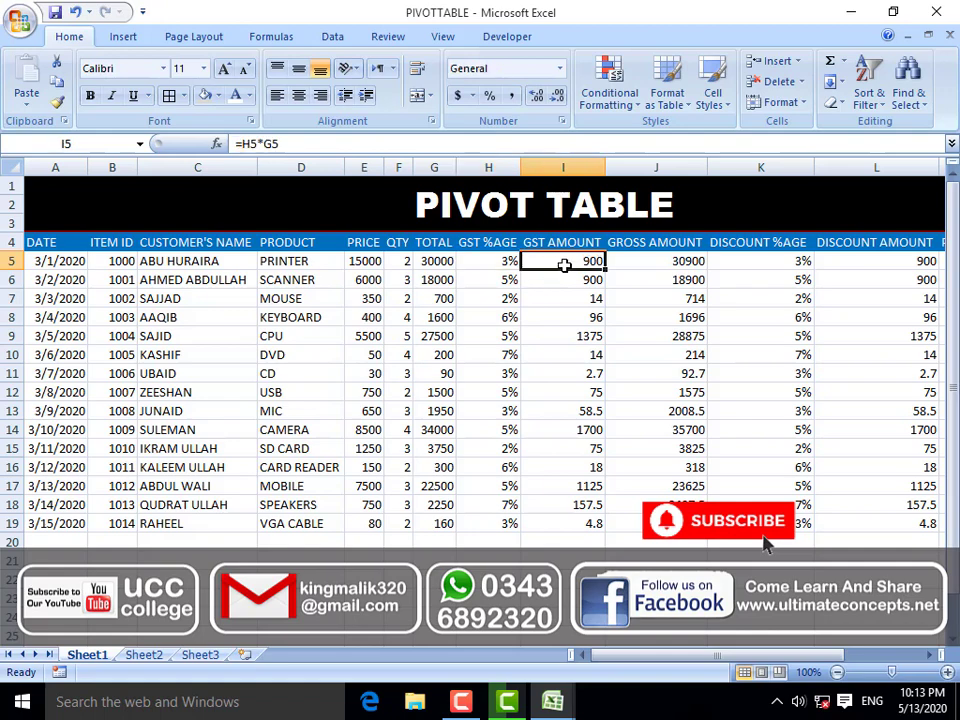
Examine the PRINTER row's gross amount formula in J5 and the total and GST amount cells it adds.
click(645, 266)
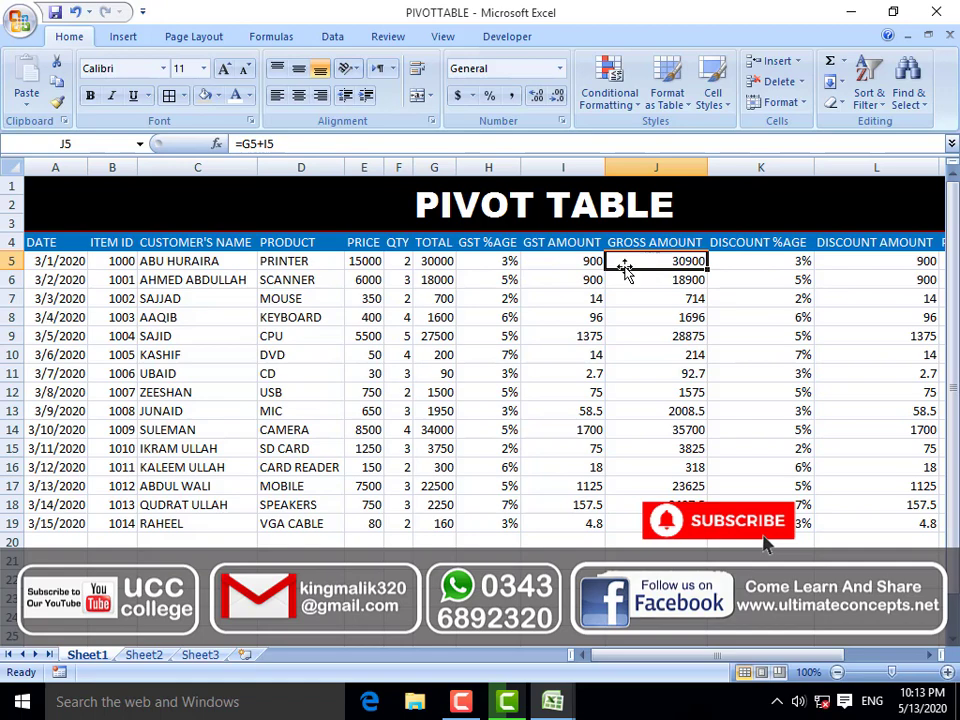
click(457, 261)
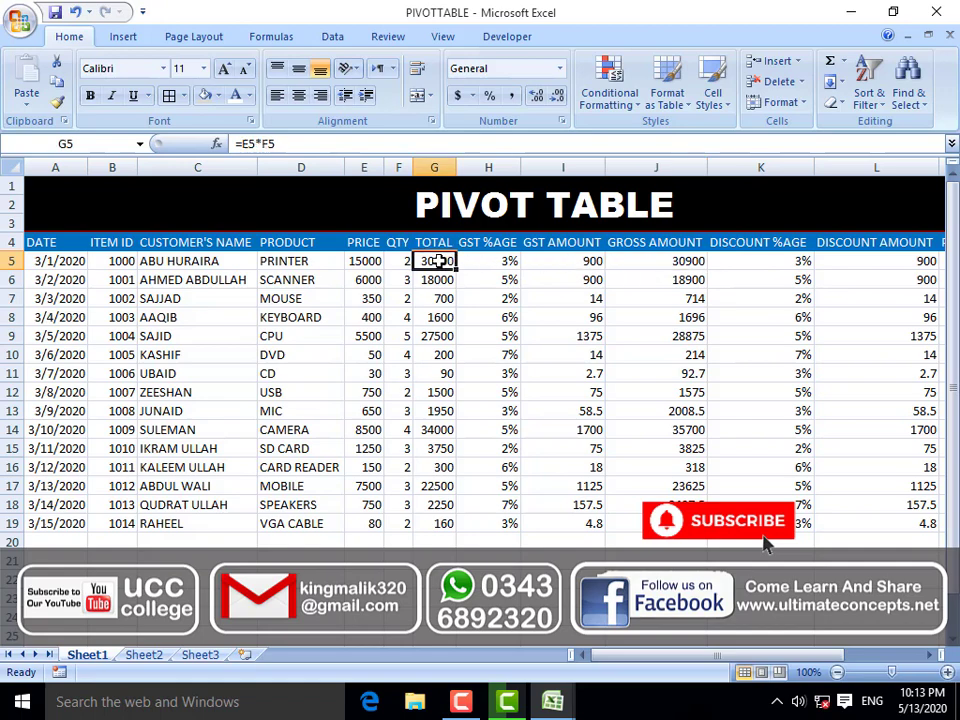
click(541, 260)
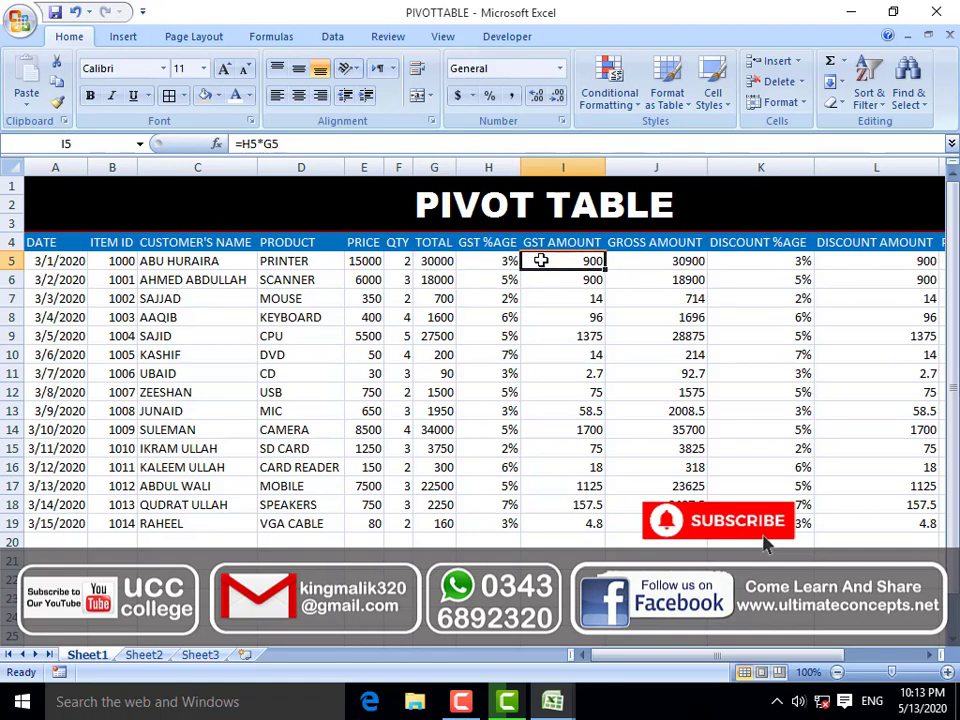
click(437, 263)
click(555, 263)
click(676, 263)
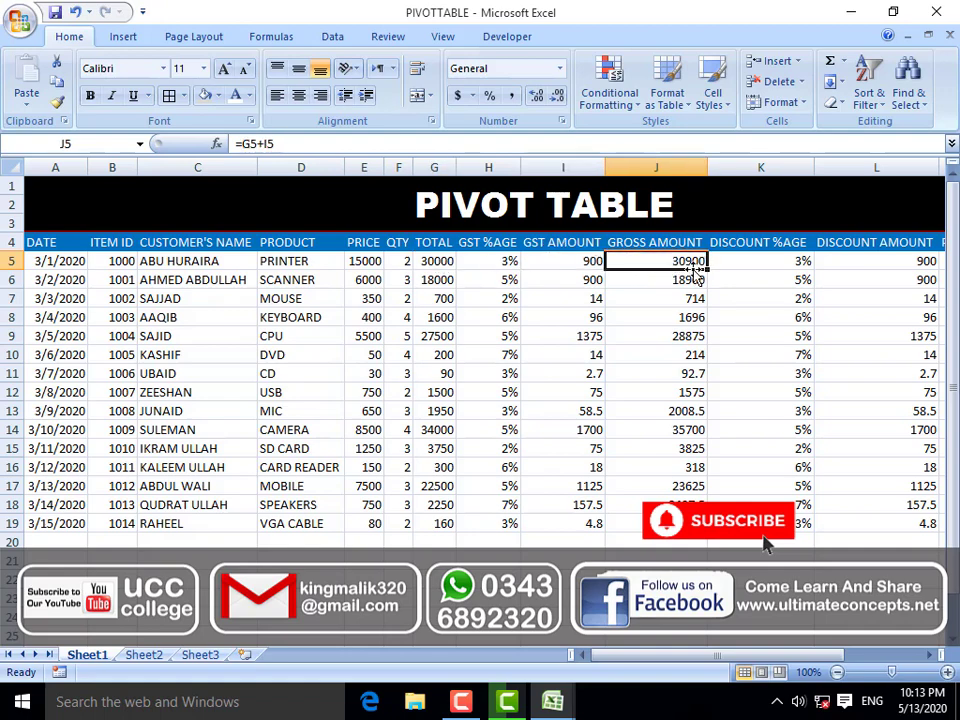
Set the PRINTER row's discount percentage in K5 to 2%.
click(931, 656)
click(931, 656)
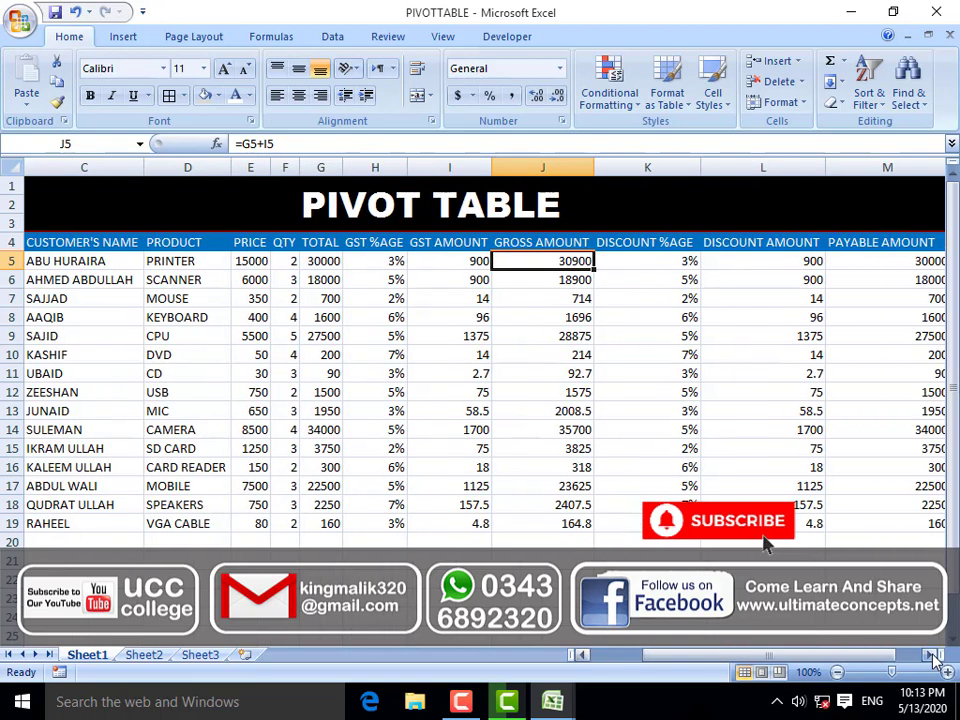
click(931, 656)
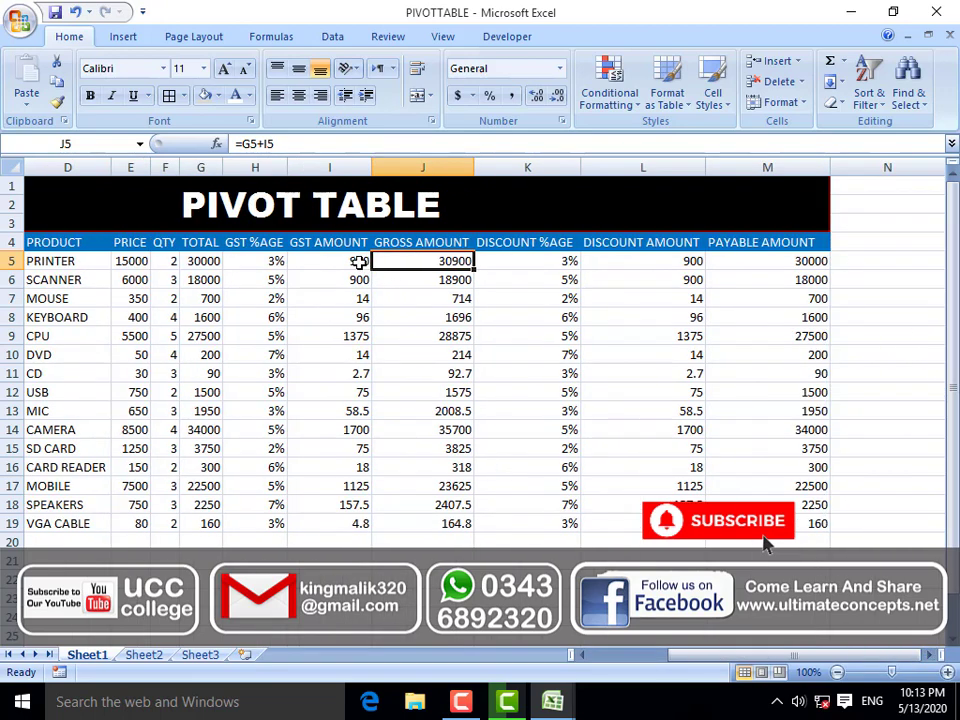
click(501, 261)
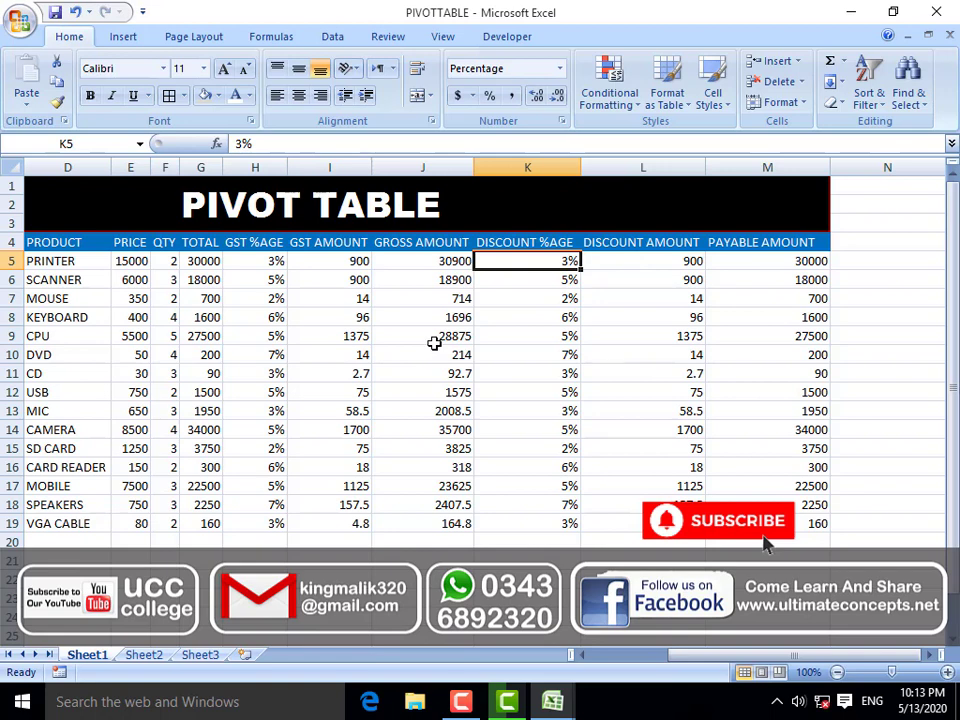
key(F2)
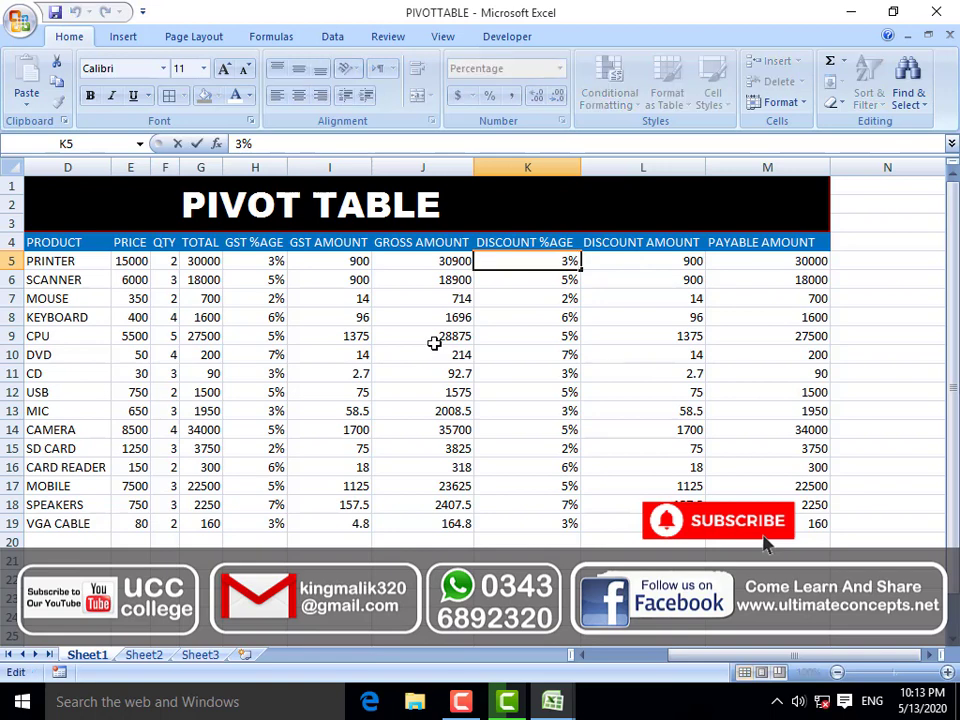
key(BackSpace)
text(2)
key(Return)
key(Up)
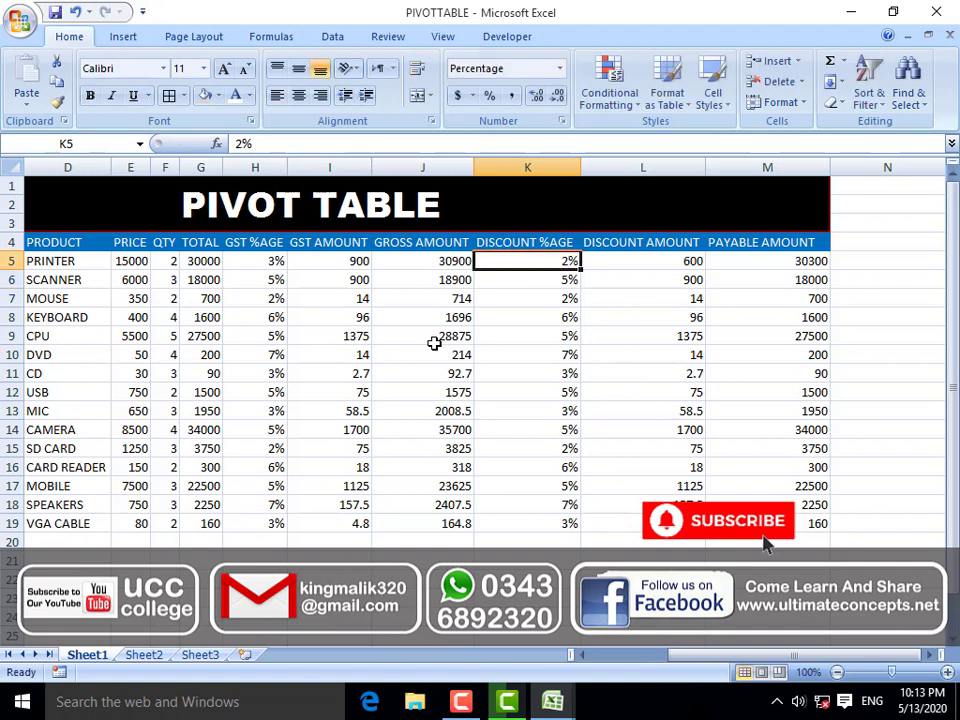
Examine the PRINTER row's discount amount formula in L5 and payable amount formula in M5 against the gross amount in J5.
key(Right)
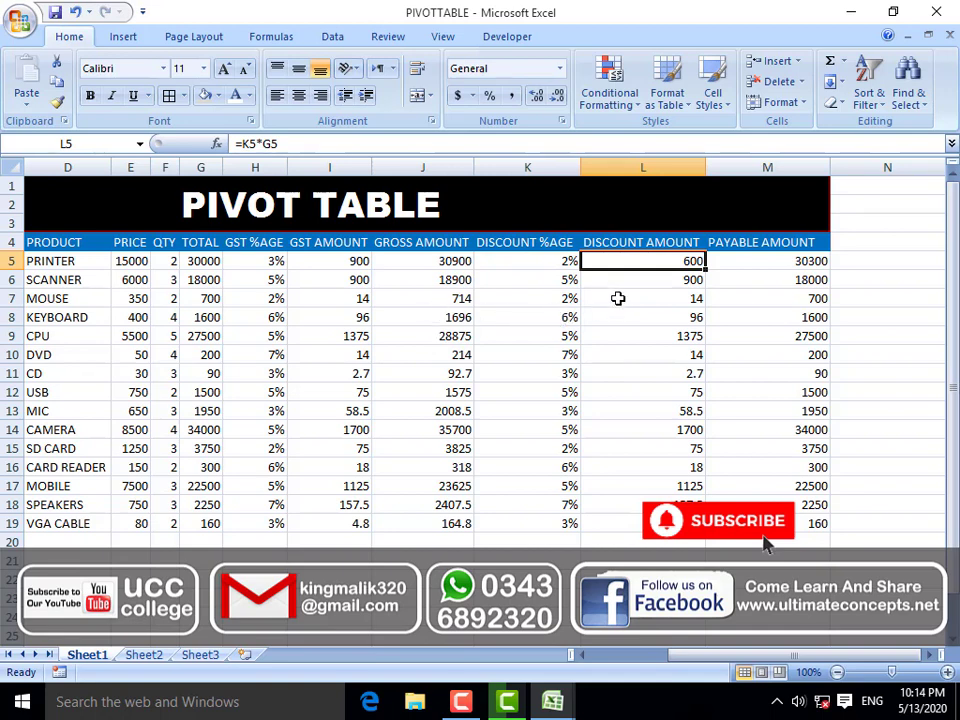
click(752, 267)
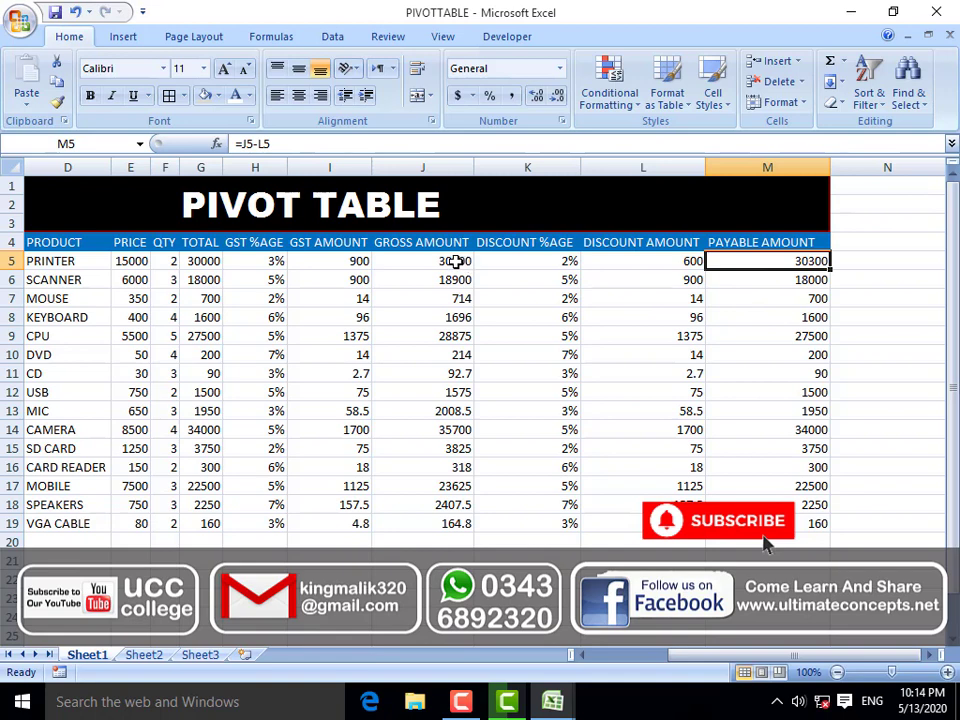
click(458, 262)
click(748, 267)
click(439, 259)
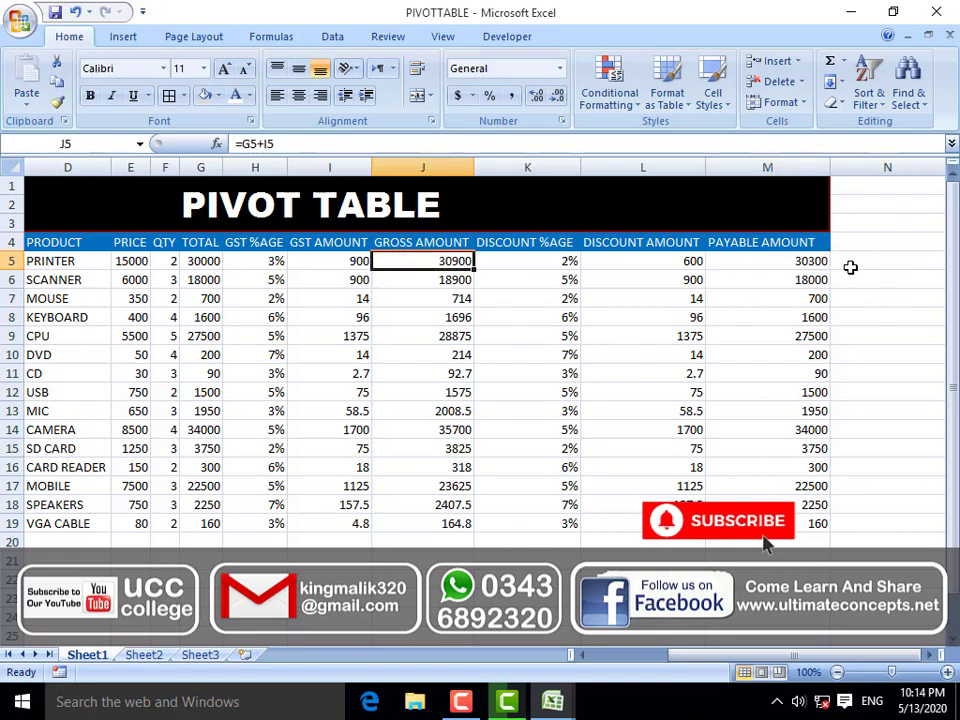
click(651, 265)
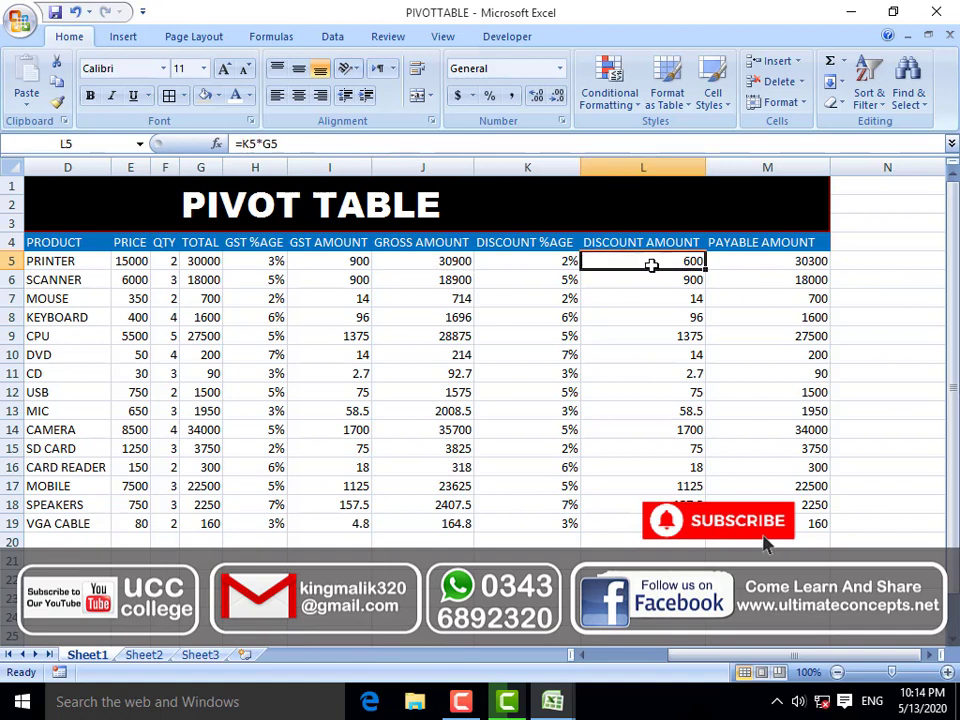
click(758, 263)
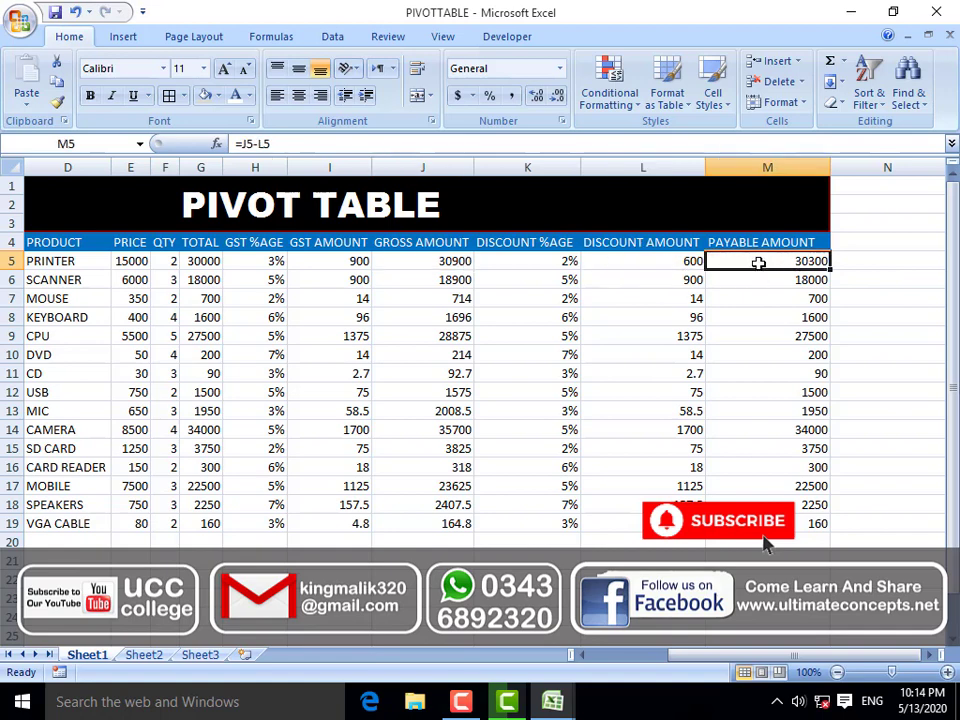
click(577, 655)
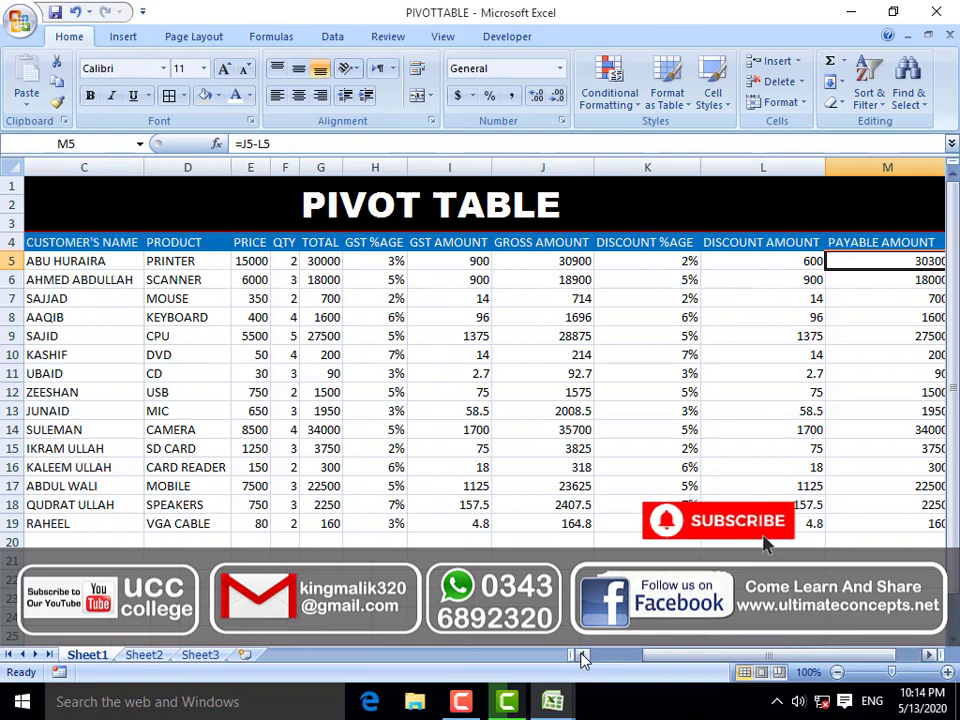
click(577, 655)
click(577, 655)
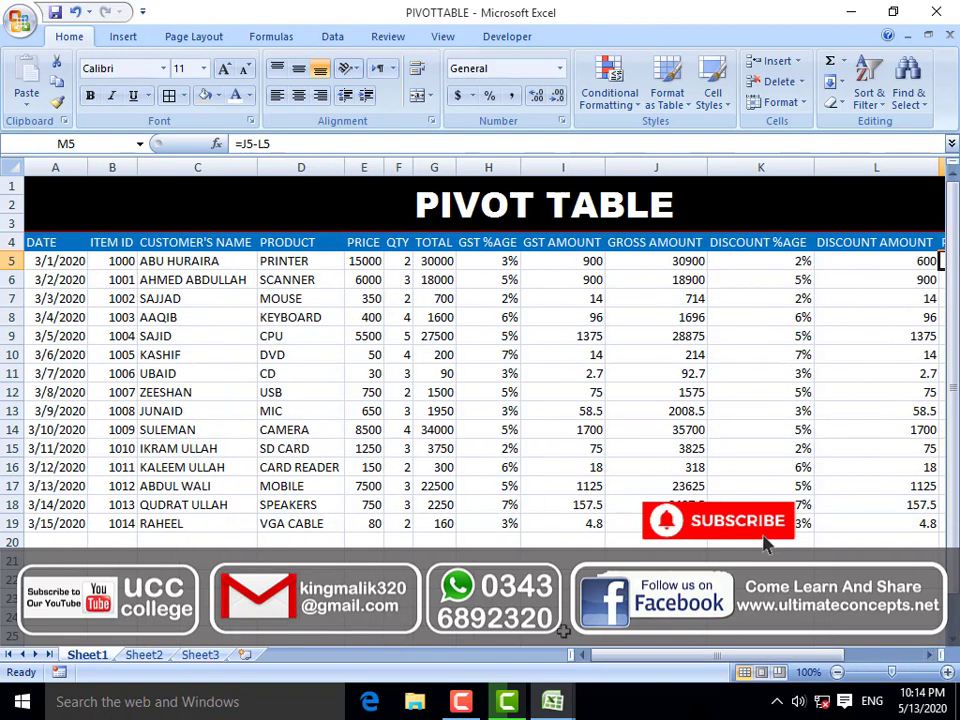
scroll(380, 452, down, 1)
scroll(763, 543, up, 1)
click(930, 656)
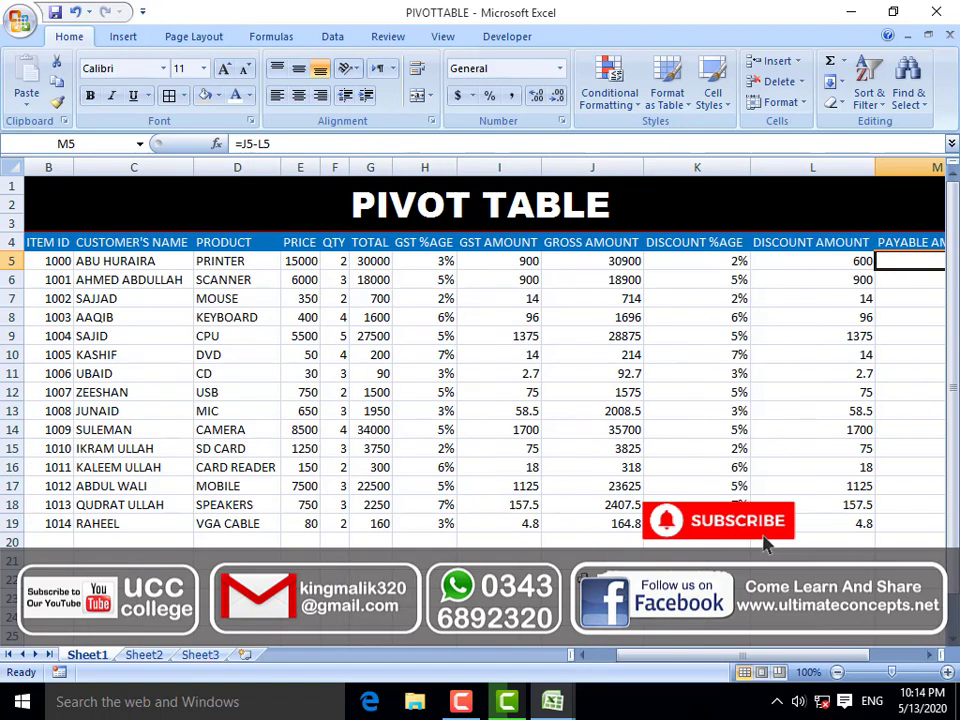